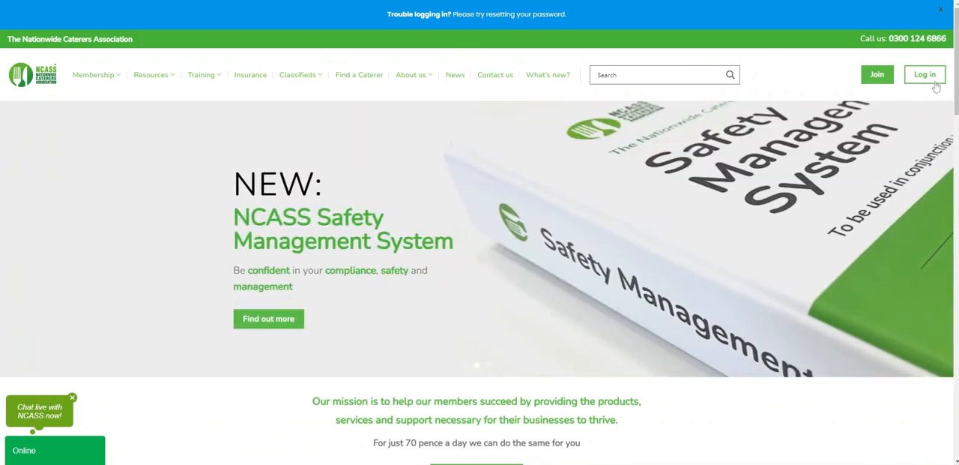
Log in to the NCASS member area with the membership number and the account password
left_click(924, 77)
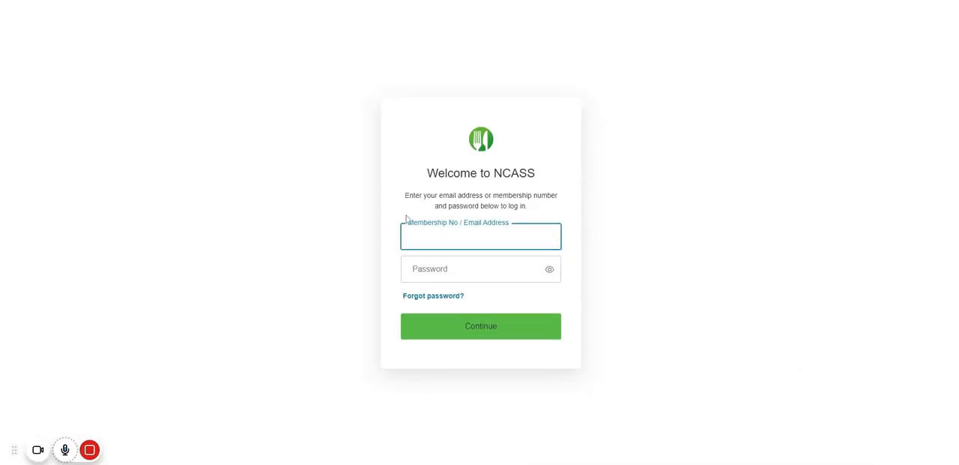
type("26691")
key("Tab")
type("•••••••")
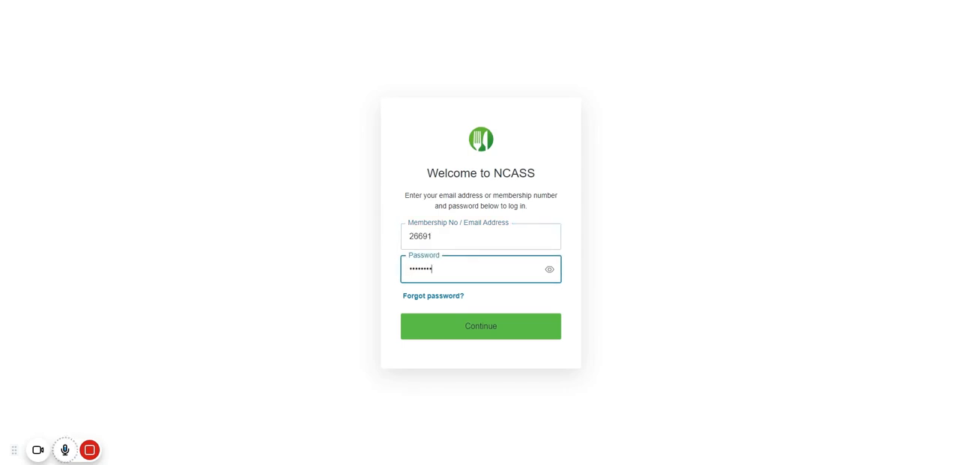
key("Return")
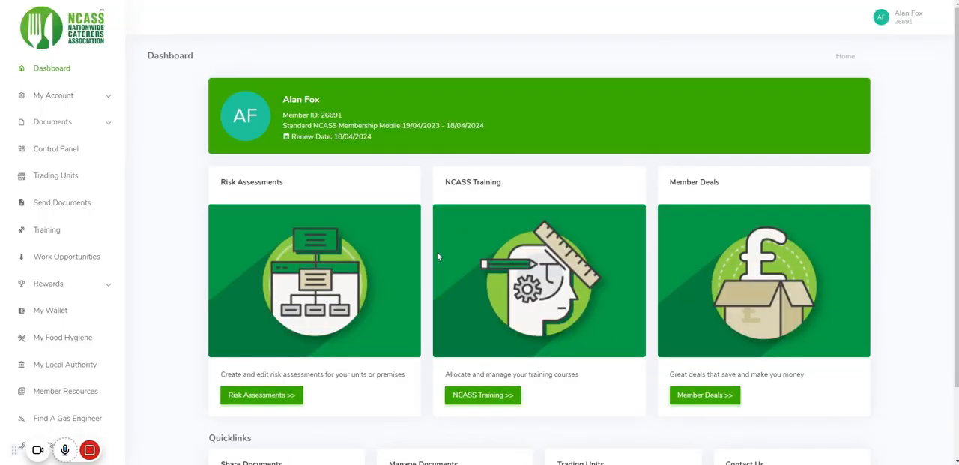
Go to the risk assessments, open the non-compliant Al's Fish & Chips unit and start creating its Health & Safety Risk Assessment
left_click(279, 402)
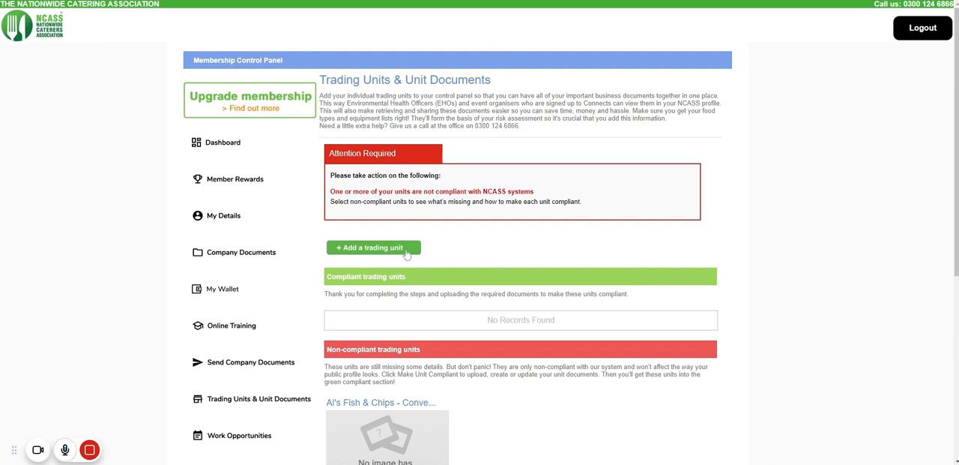
scroll(452, 250, "down", 3)
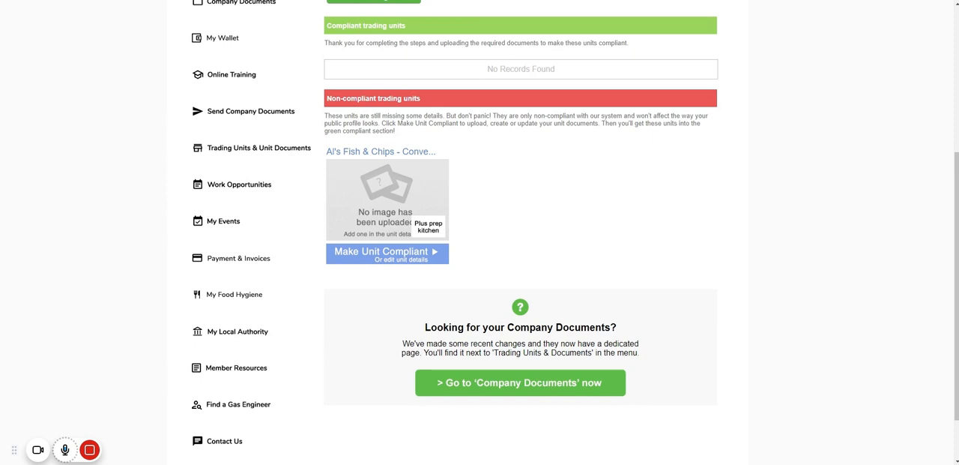
left_click(396, 259)
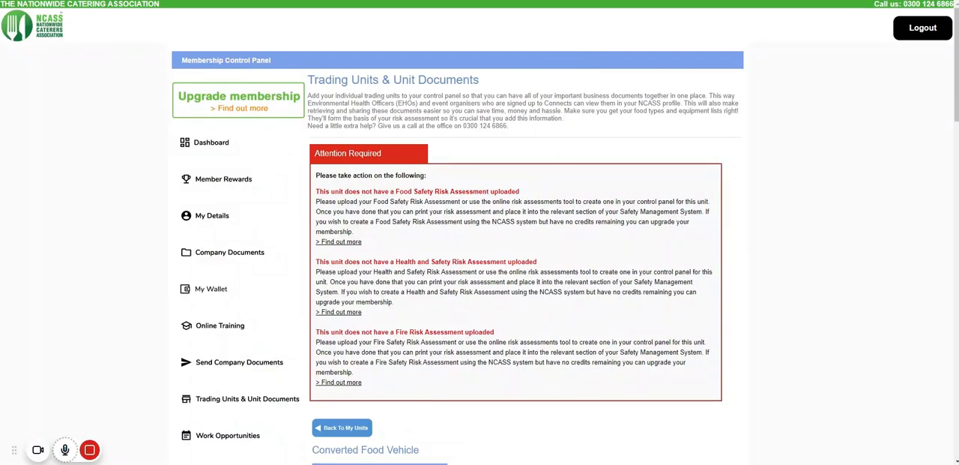
scroll(465, 222, "down", 8)
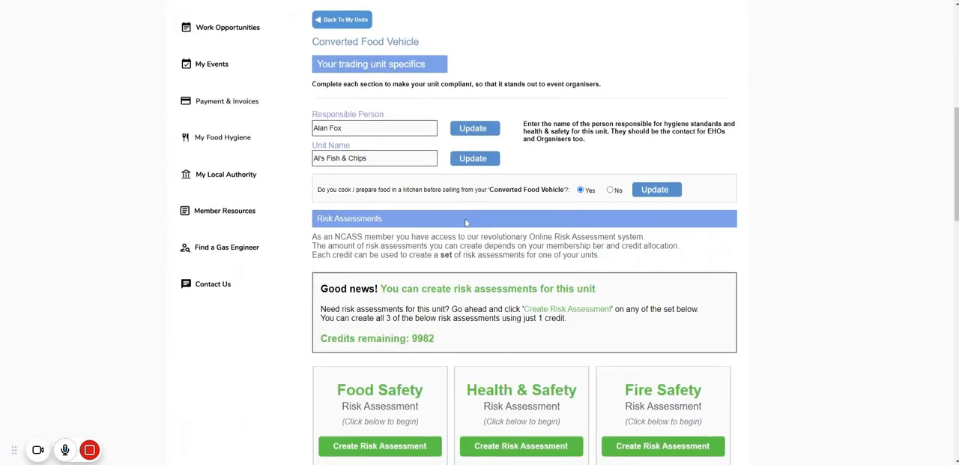
scroll(465, 222, "down", 1)
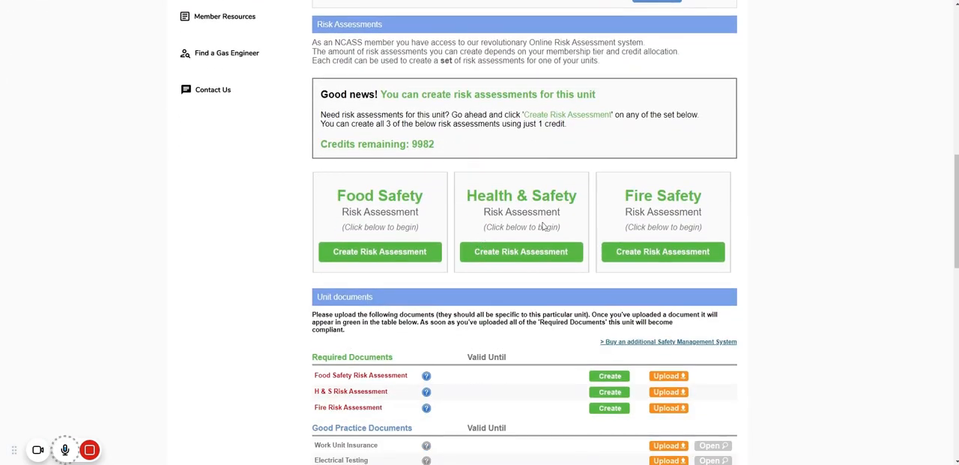
left_click(513, 253)
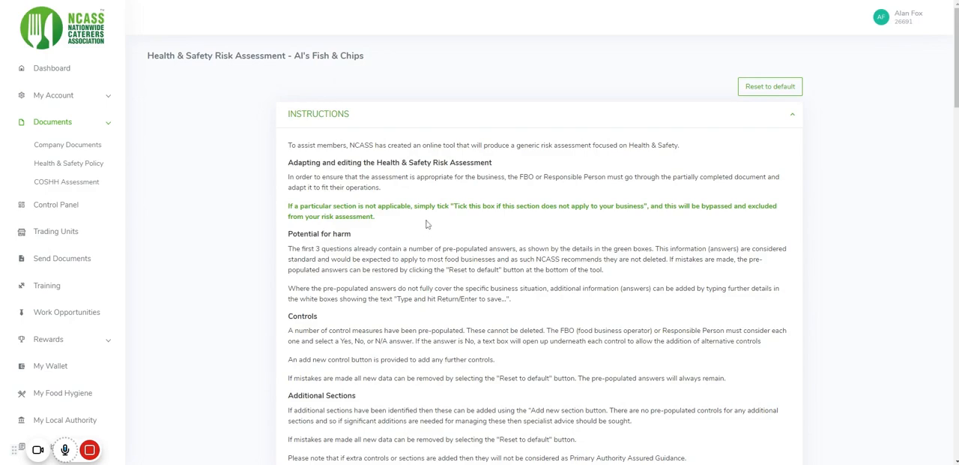
Read through the instructions and disclaimer and accept all three statements of understanding
scroll(438, 248, "down", 5)
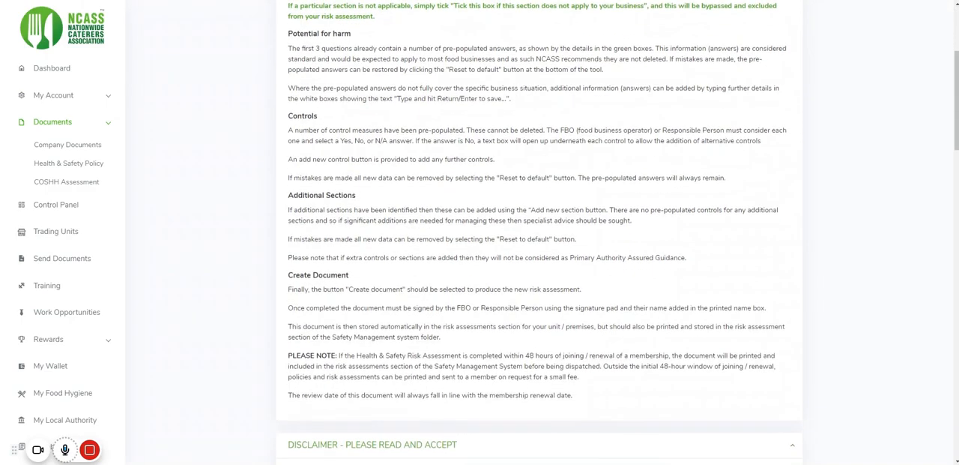
scroll(427, 217, "down", 4)
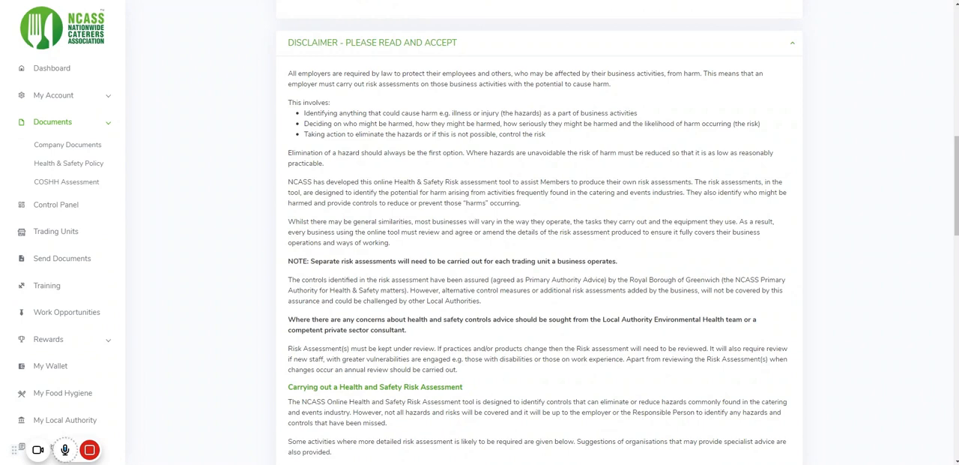
scroll(381, 220, "down", 5)
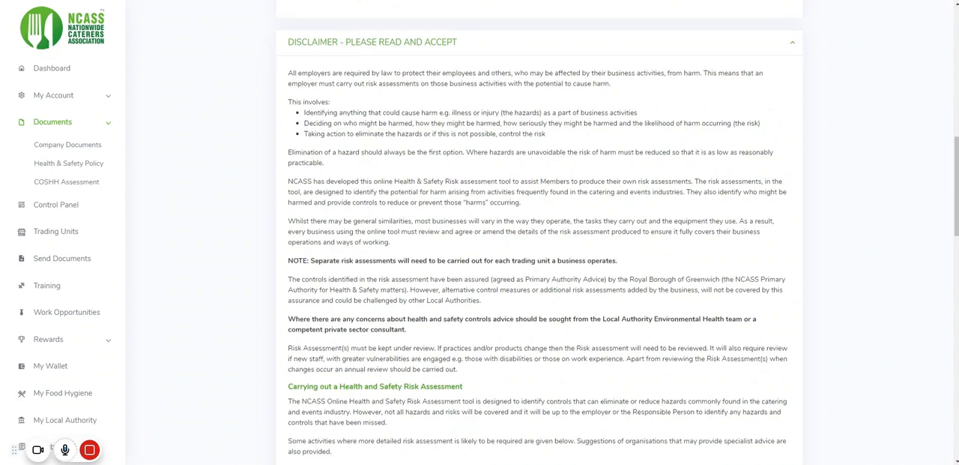
left_click_drag(308, 261, 414, 285)
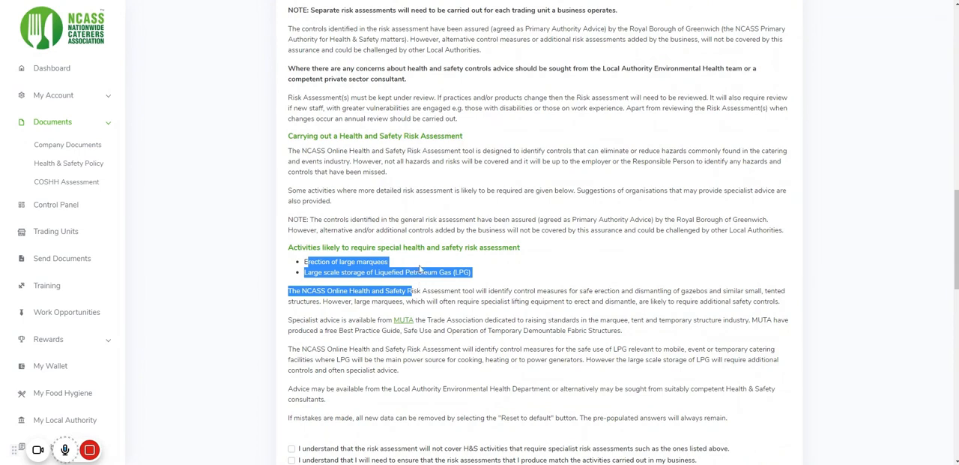
left_click(449, 253)
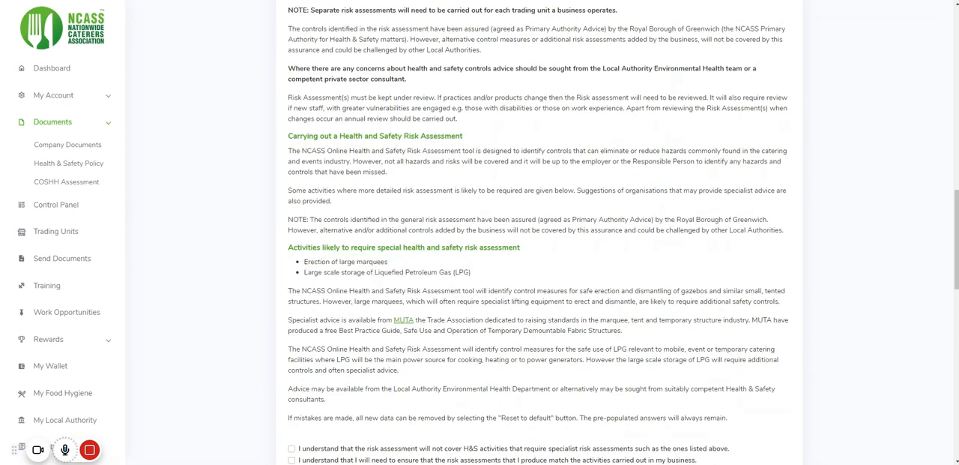
scroll(410, 235, "down", 3)
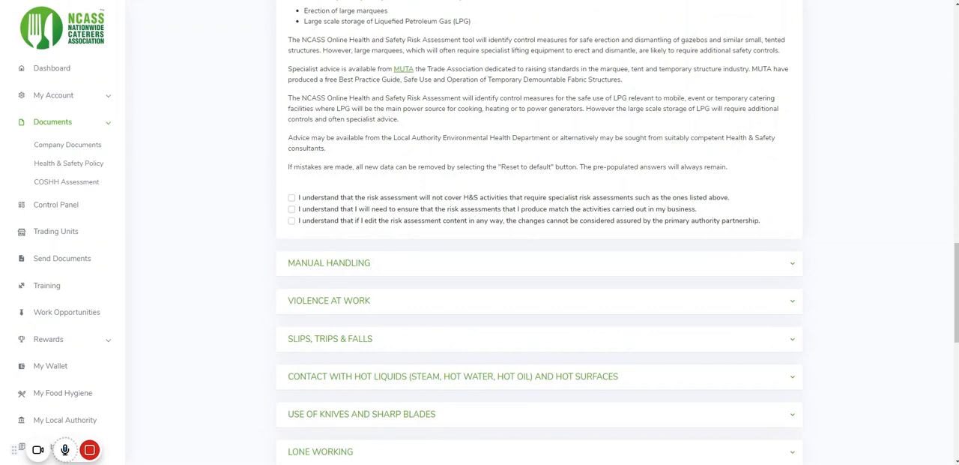
left_click(292, 197)
left_click(293, 209)
left_click(291, 221)
scroll(368, 213, "down", 10)
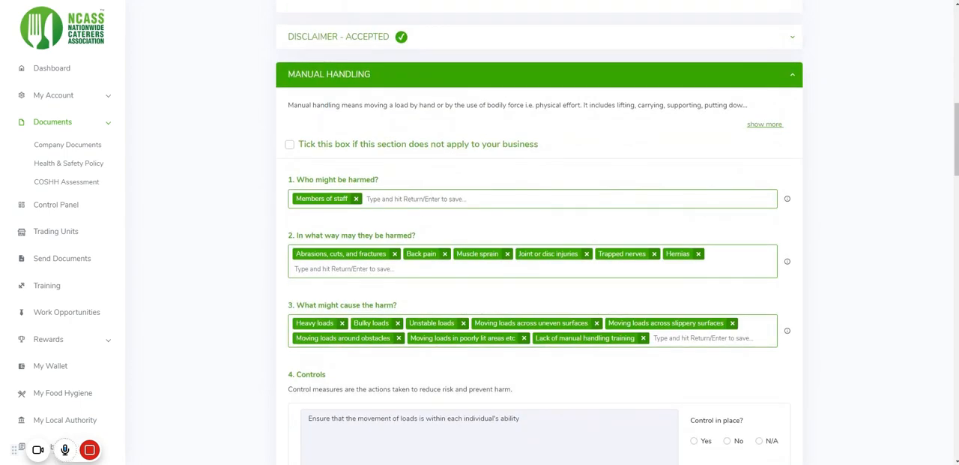
Add "Customers" to the answers for who might be harmed in the Manual Handling section
scroll(445, 214, "up", 1)
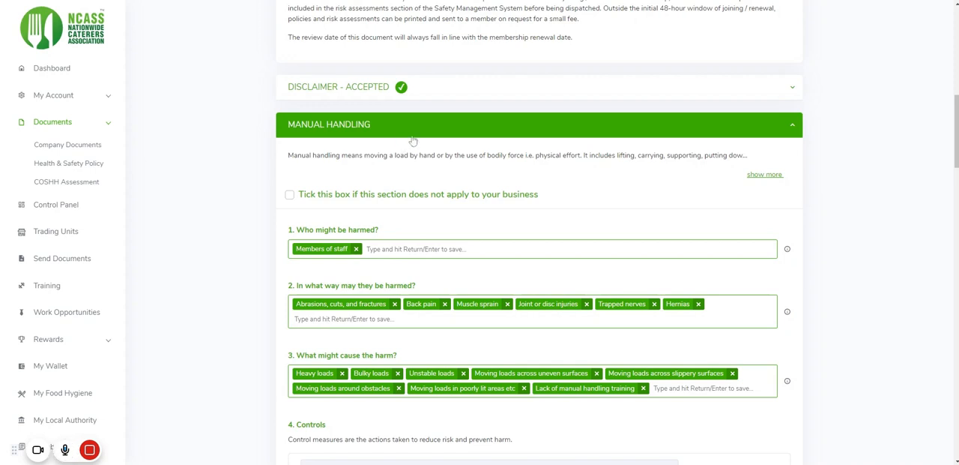
scroll(413, 212, "down", 2)
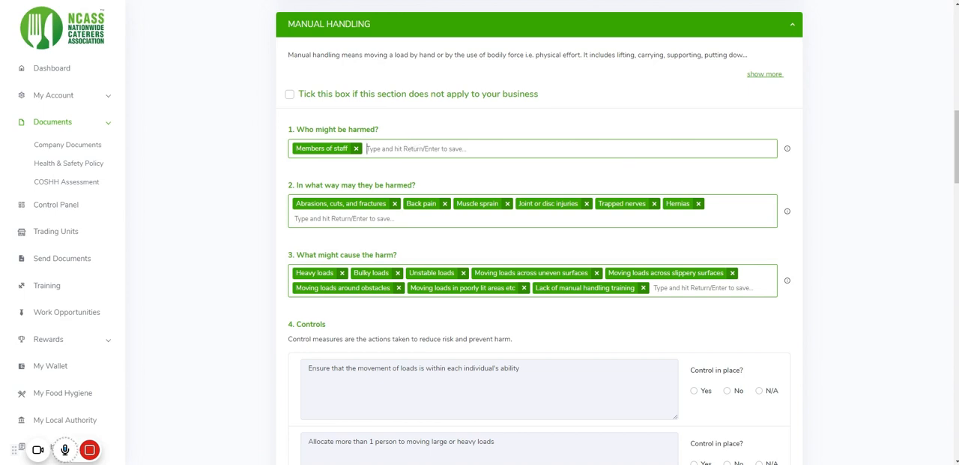
type("Customers")
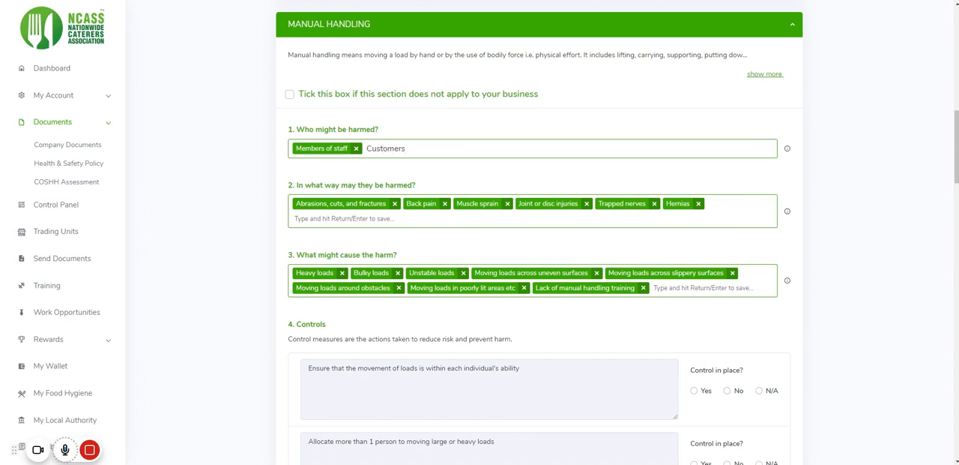
key("Return")
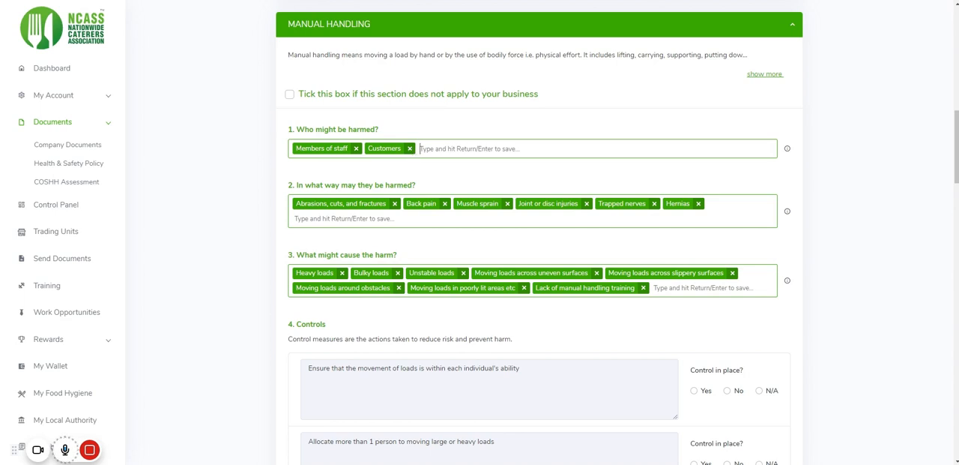
Remove the Customers answer from question 1 and the Hernias and Trapped nerves answers from question 2 of Manual Handling
left_click(410, 148)
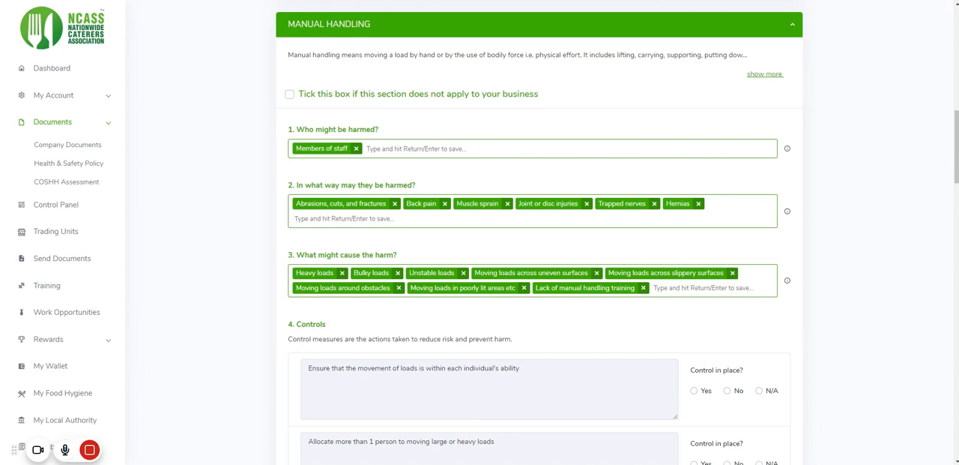
left_click(697, 203)
left_click(654, 204)
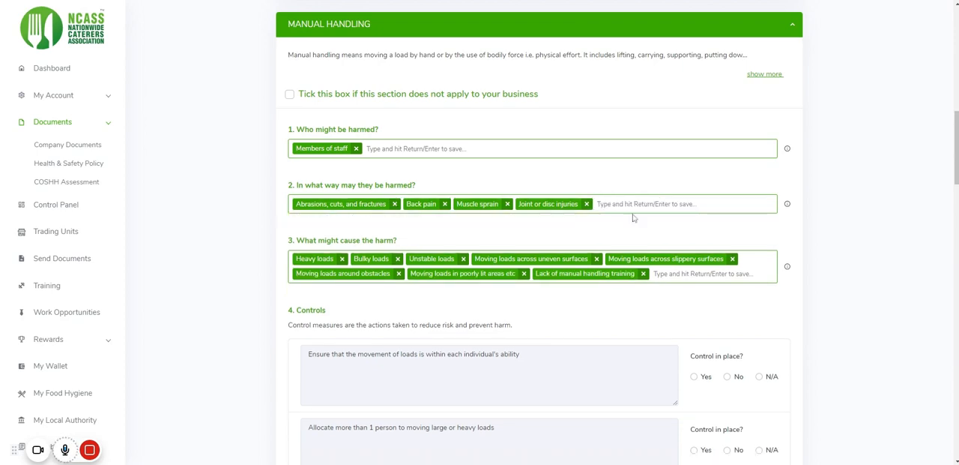
Reset the whole Health & Safety risk assessment to its default answers
scroll(630, 232, "up", 1)
scroll(652, 272, "up", 15)
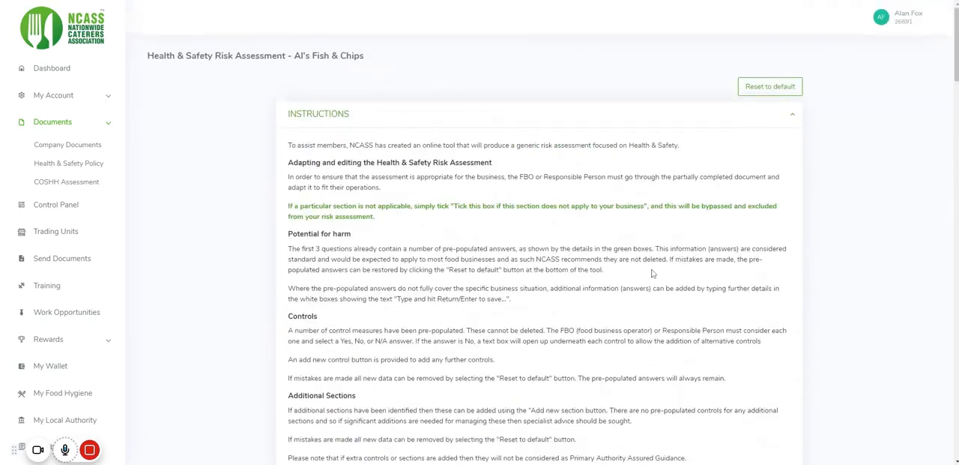
left_click(753, 90)
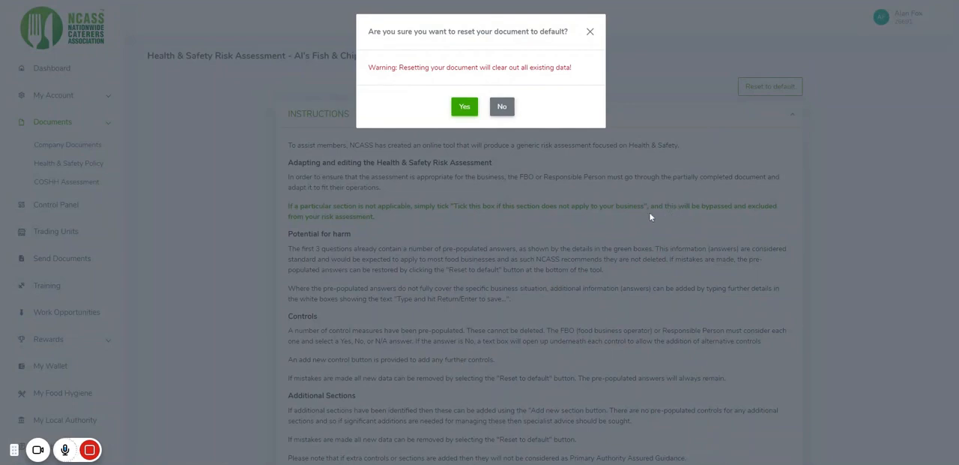
left_click(464, 109)
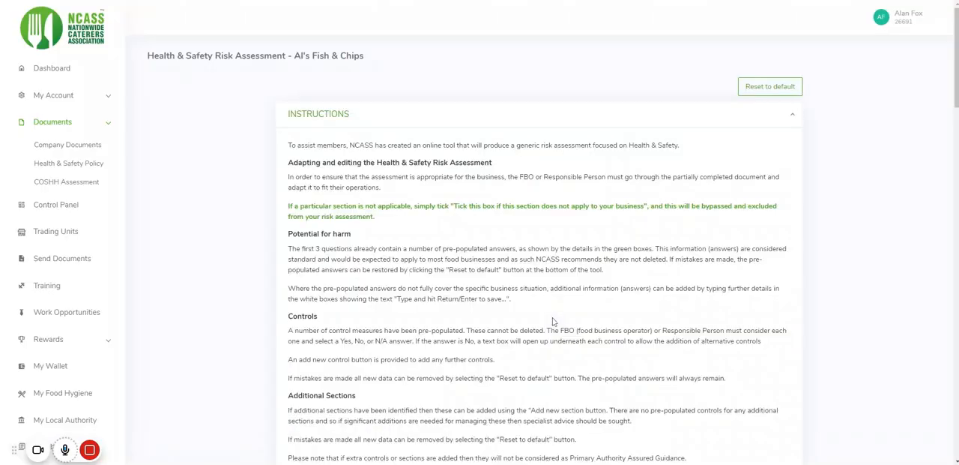
Accept the three disclaimer statements again for the reset risk assessment
scroll(558, 322, "down", 4)
scroll(563, 324, "down", 15)
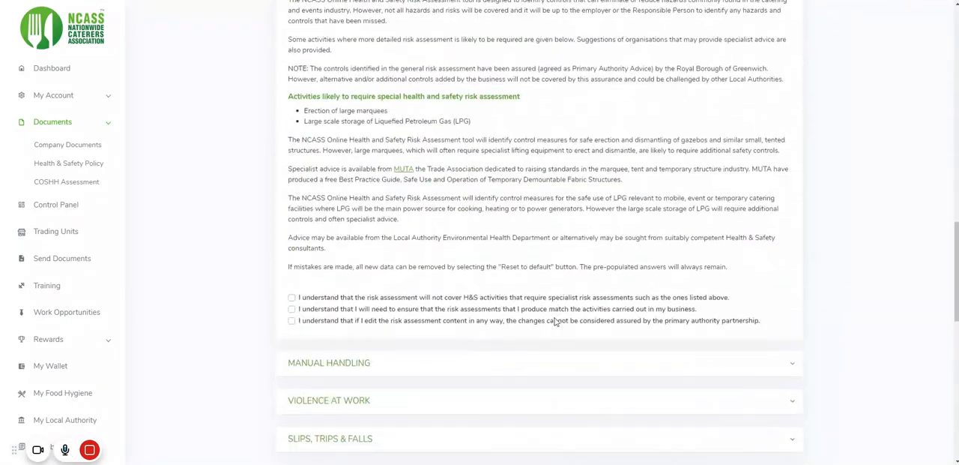
left_click(292, 148)
left_click(292, 159)
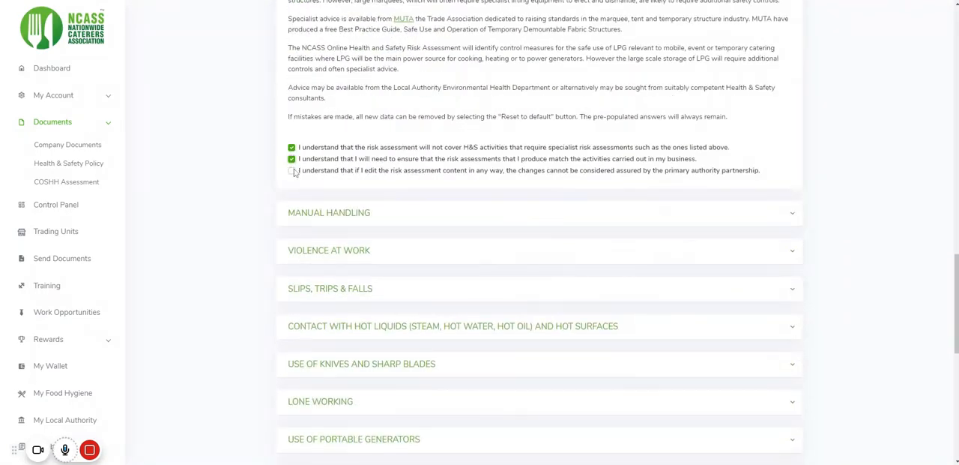
scroll(434, 228, "down", 10)
Mark the first three Manual Handling controls as in place: loads within individual ability, more than 1 person for heavy loads, and reducing loads
scroll(434, 228, "up", 15)
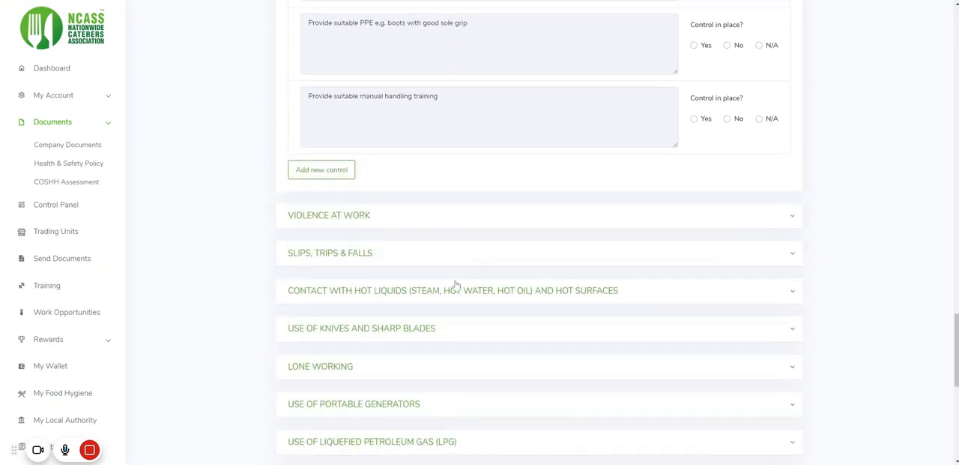
scroll(461, 298, "up", 10)
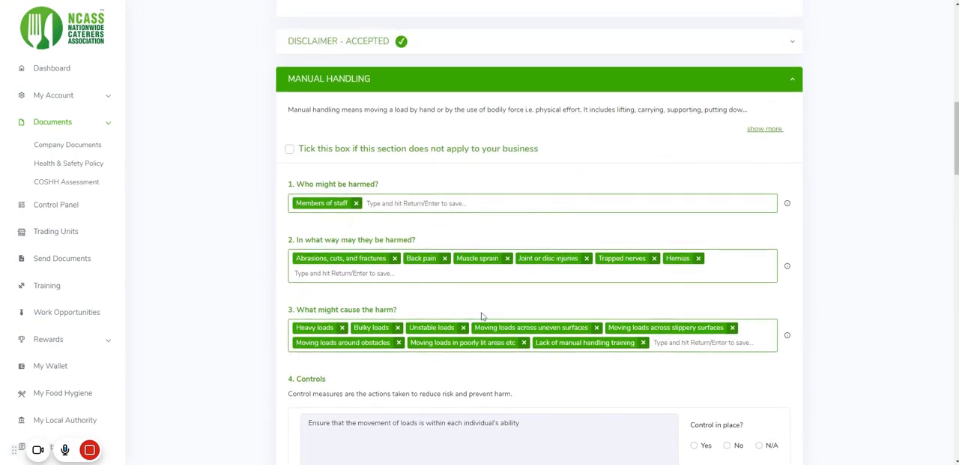
scroll(516, 274, "down", 3)
scroll(535, 248, "up", 2)
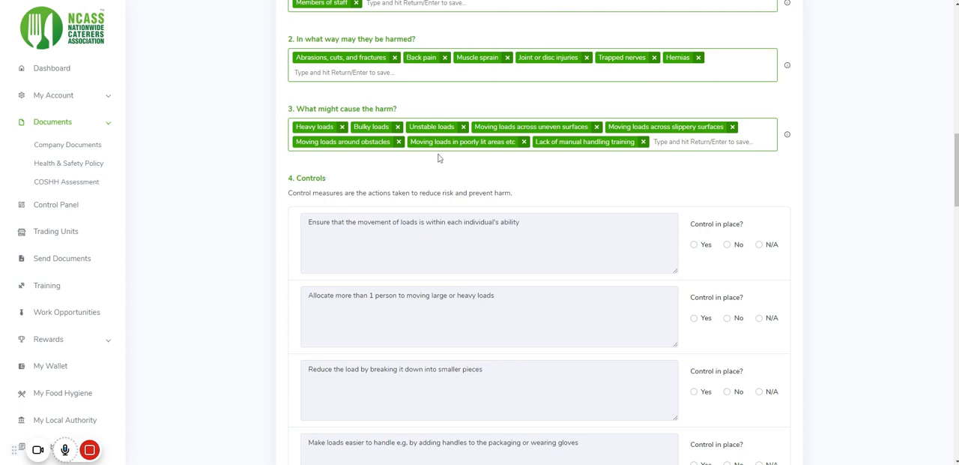
left_click(655, 141)
left_click(694, 245)
scroll(570, 259, "down", 2)
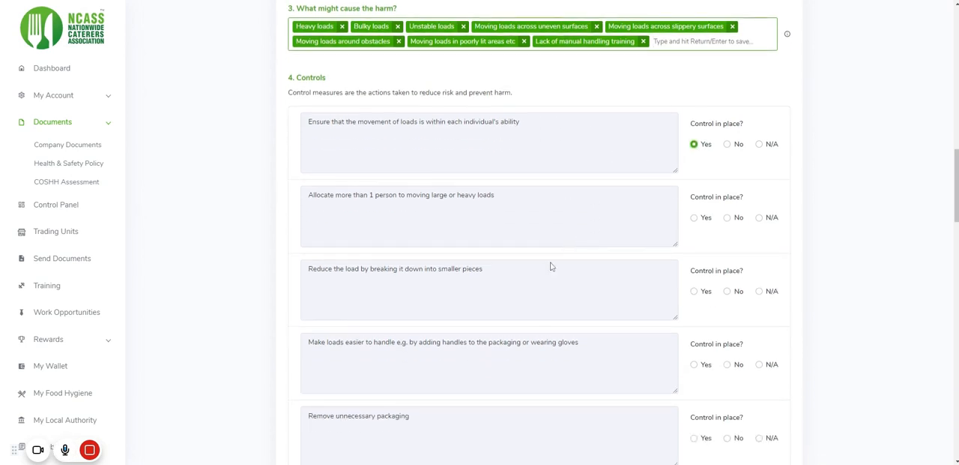
left_click(694, 217)
scroll(660, 301, "down", 2)
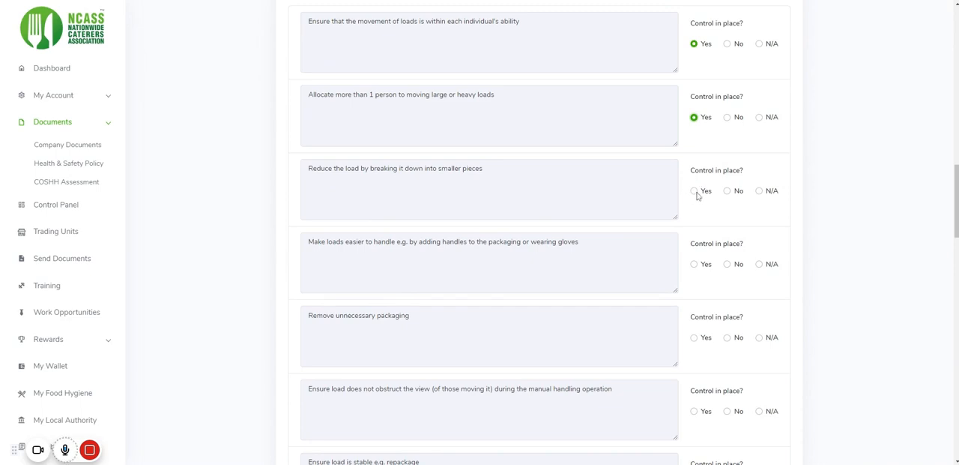
left_click(695, 193)
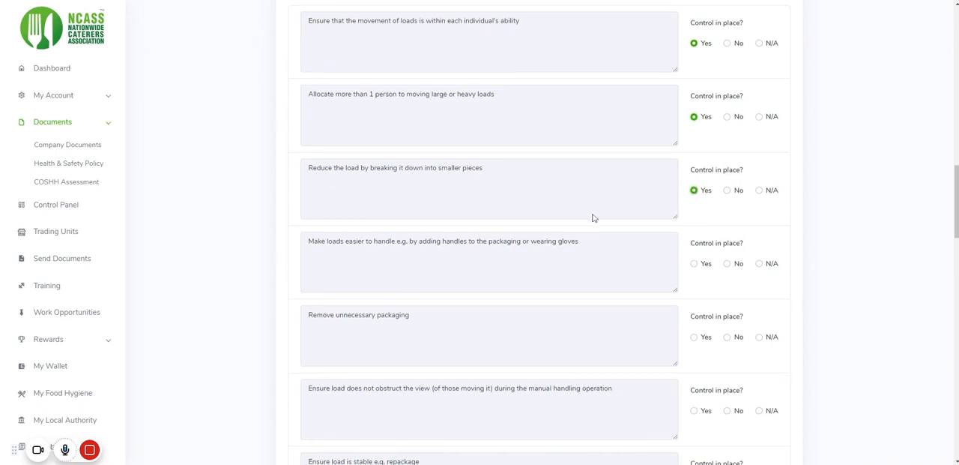
Answer Yes for the Manual Handling controls on easier-to-handle loads, removing unnecessary packaging and loads not obstructing the view
scroll(668, 192, "down", 2)
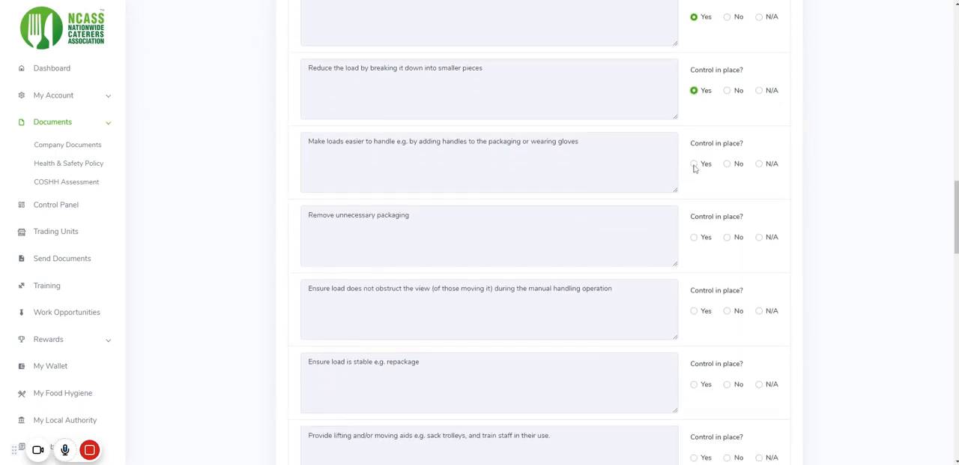
left_click(695, 164)
left_click(695, 238)
scroll(634, 251, "down", 1)
left_click(695, 260)
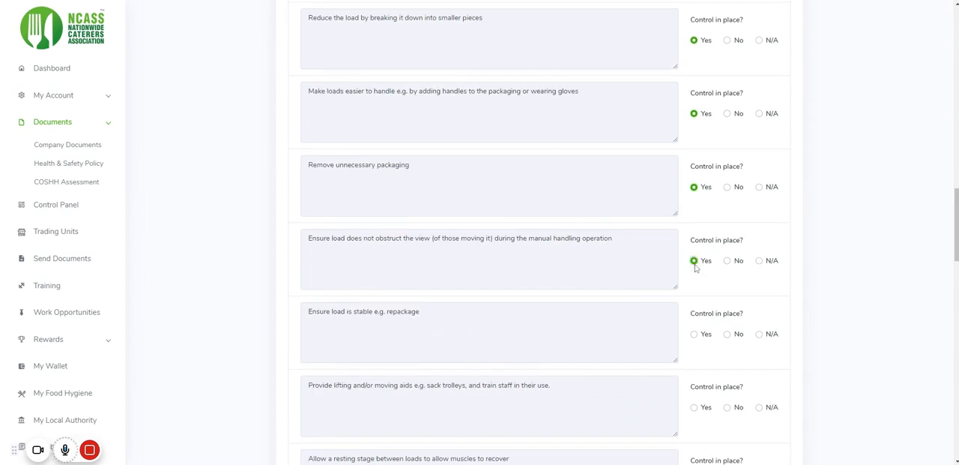
Answer Yes for the Manual Handling controls on keeping the load stable and providing lifting and/or moving aids
scroll(644, 259, "down", 2)
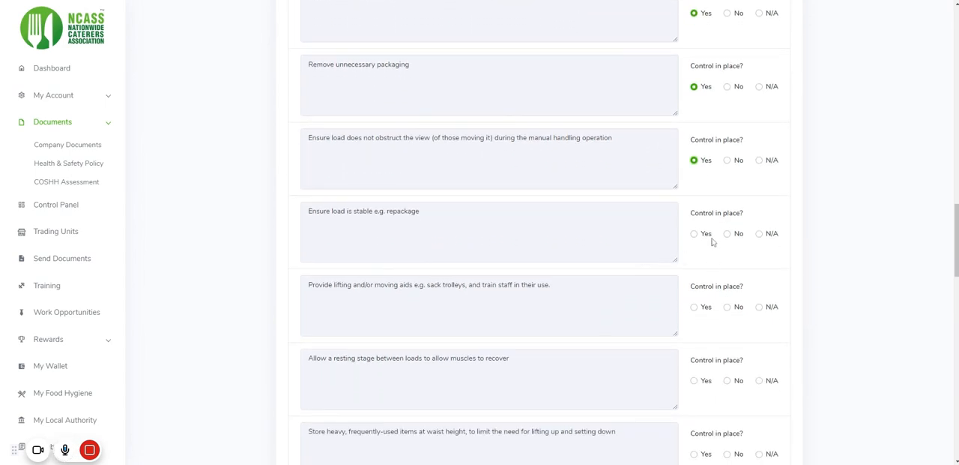
left_click(694, 234)
scroll(625, 261, "down", 1)
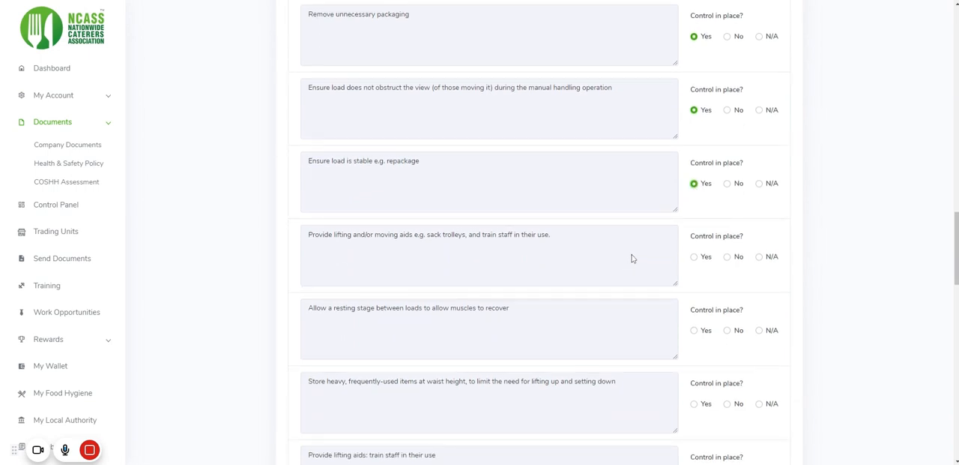
left_click(697, 259)
Answer No for the resting stage between loads control and enter "Allow multiple resting stages" as its alternative control measure
scroll(558, 285, "down", 1)
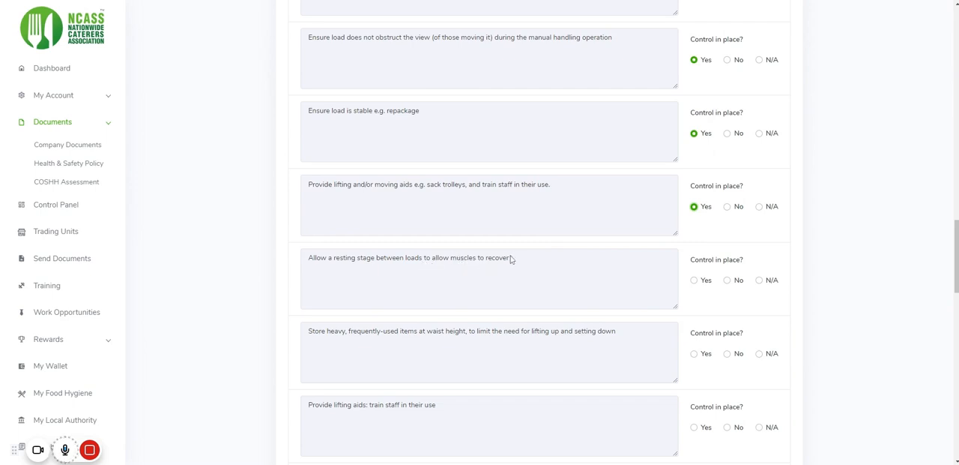
left_click(727, 280)
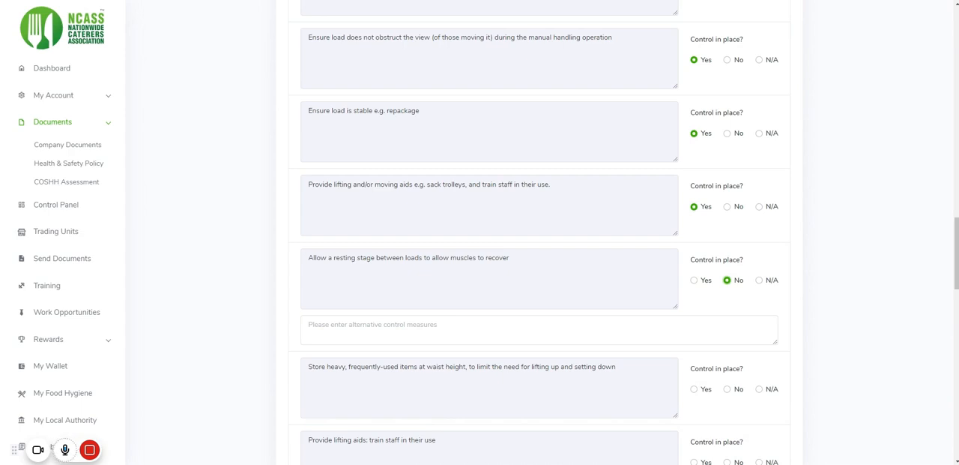
left_click(308, 325)
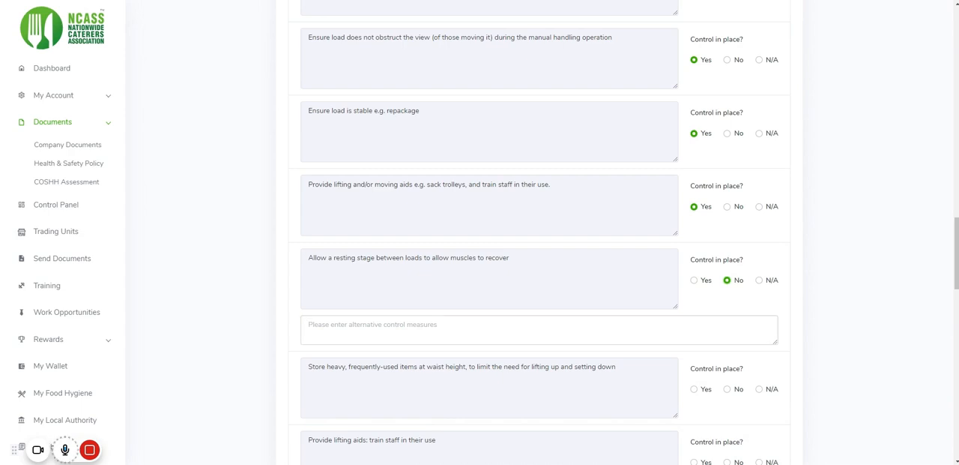
scroll(540, 232, "up", 1)
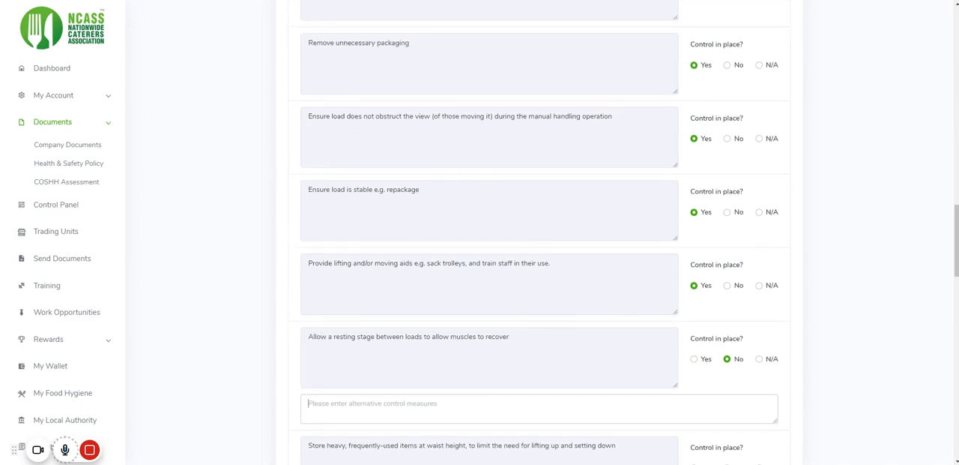
scroll(506, 338, "down", 1)
type("Al")
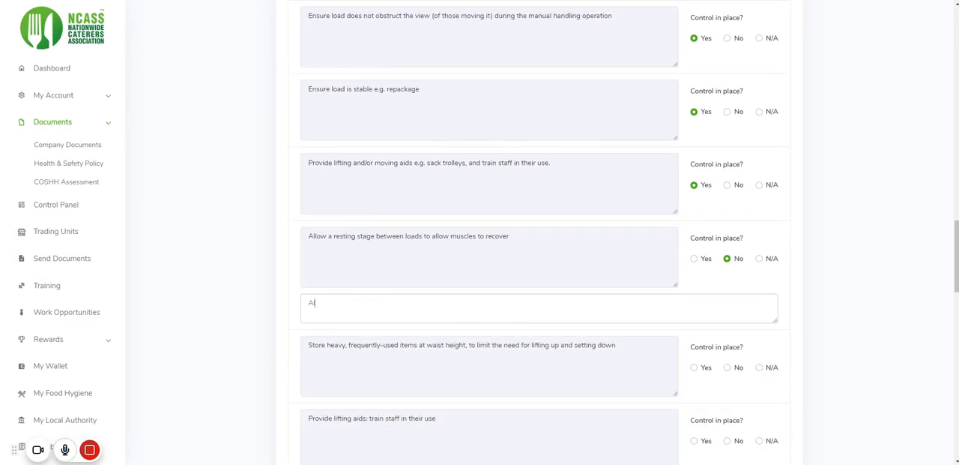
type("low multiple resting stages")
Answer Yes for the controls on storing heavy items at waist height, training staff on lifting aids, and assessing the route for hazards
scroll(600, 285, "down", 1)
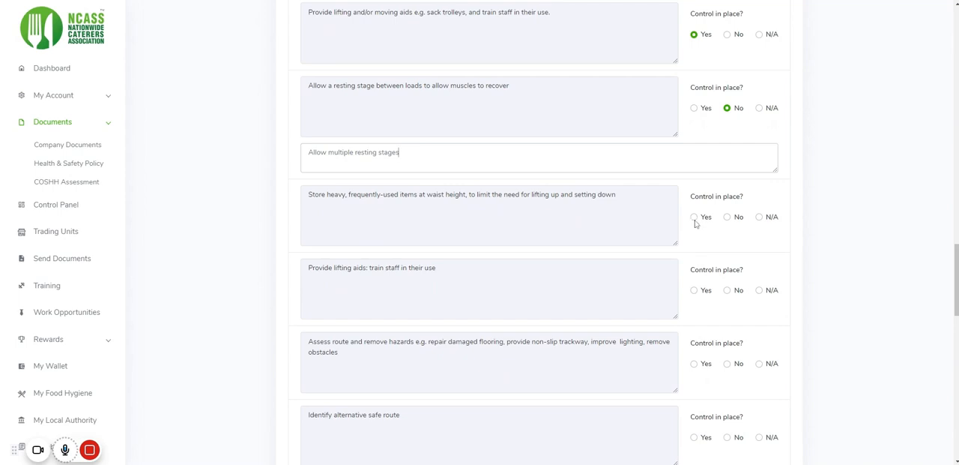
left_click(694, 217)
scroll(691, 303, "down", 3)
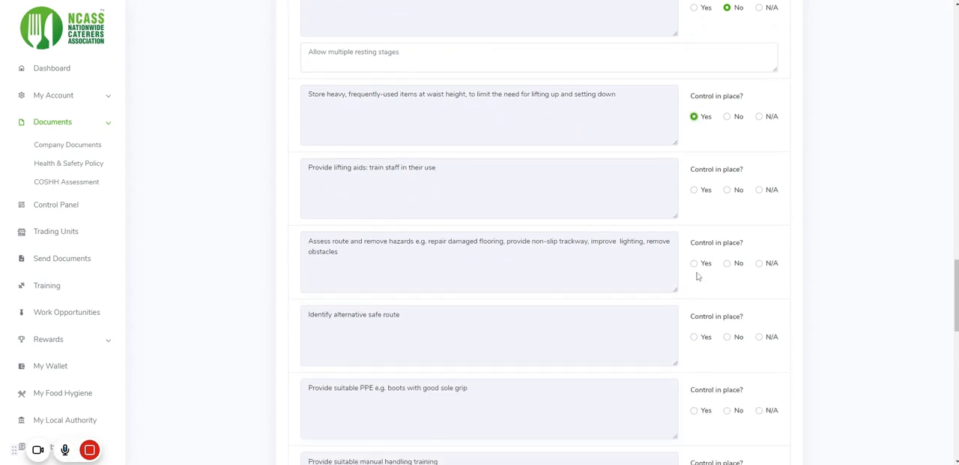
left_click(694, 190)
scroll(647, 268, "down", 2)
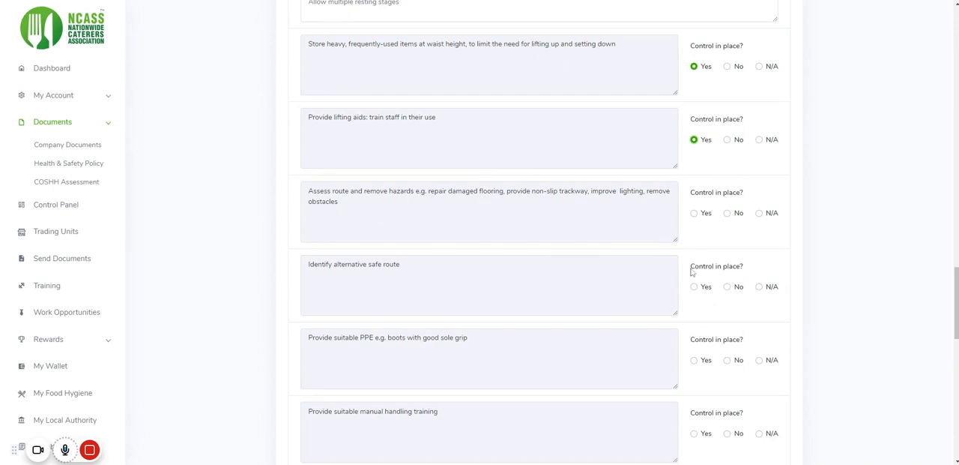
left_click(694, 213)
Answer N/A for the alternative safe route control, and Yes for suitable PPE and suitable manual handling training
scroll(691, 258, "down", 3)
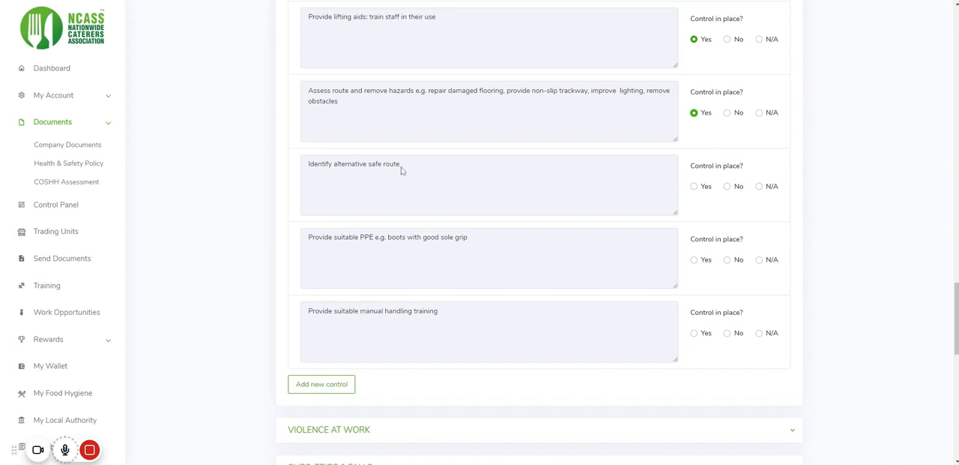
left_click(759, 187)
left_click(694, 259)
scroll(579, 253, "down", 1)
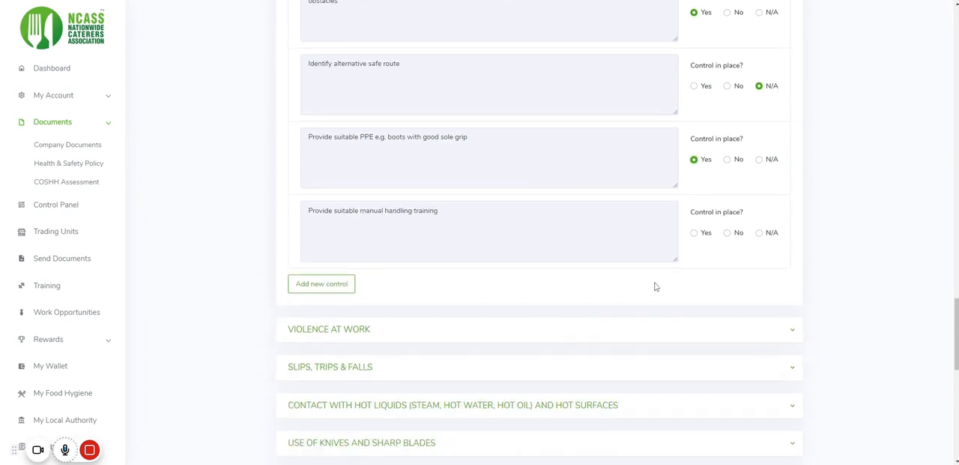
left_click(695, 233)
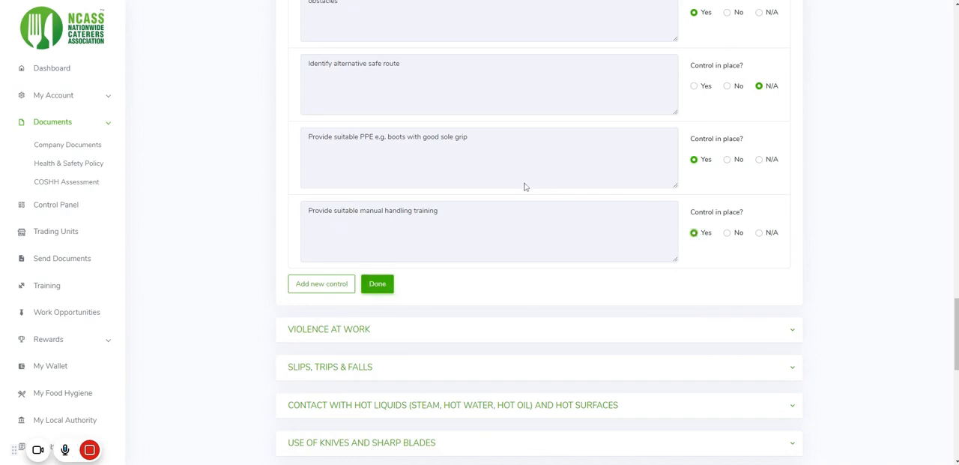
Add a blank new control to the Manual Handling section and remove it again
scroll(487, 225, "down", 1)
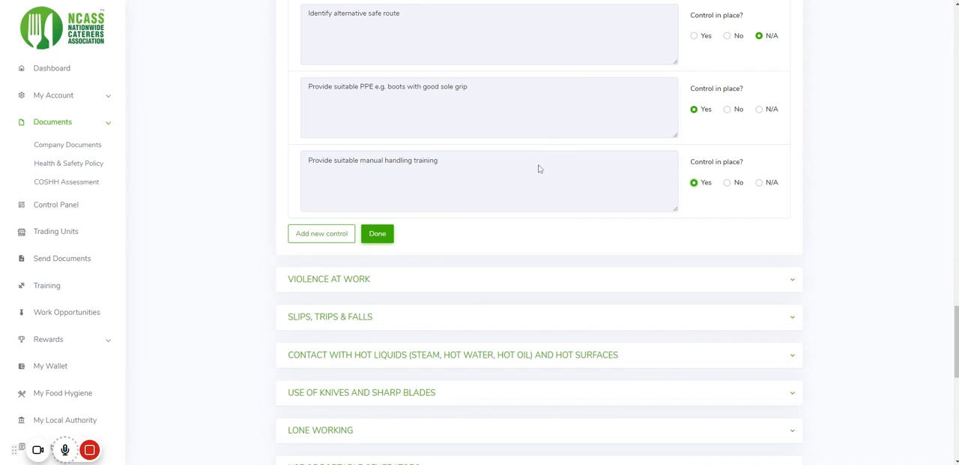
left_click(325, 237)
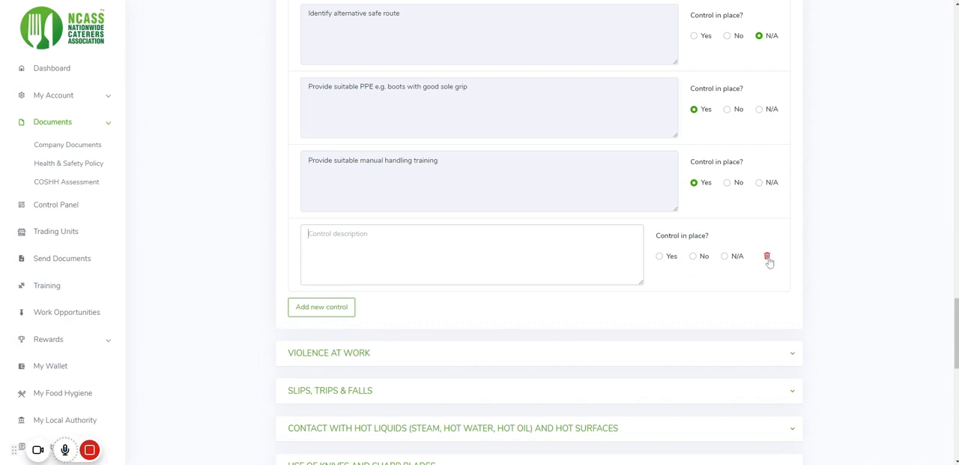
left_click(767, 258)
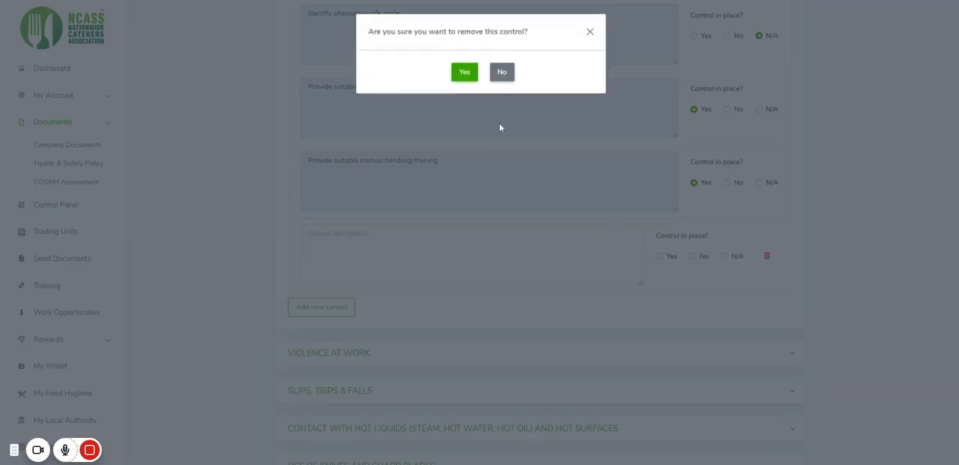
left_click(463, 75)
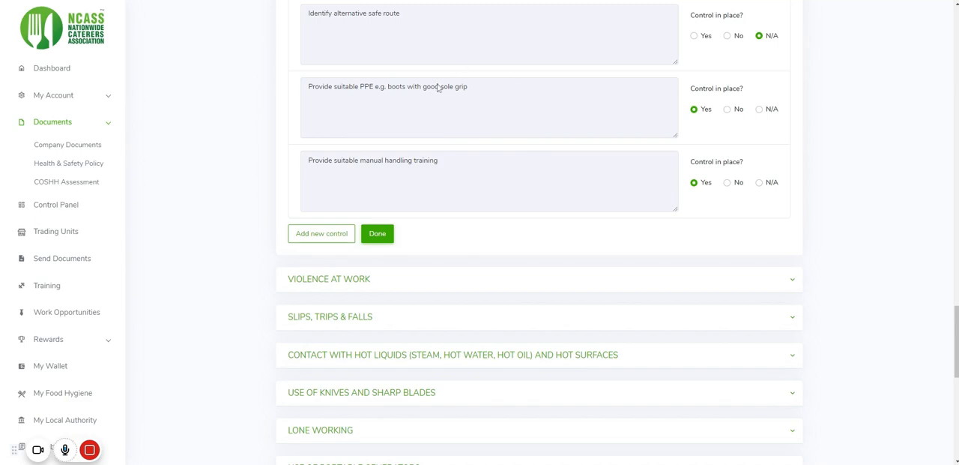
Mark the Manual Handling section of the risk assessment as done
scroll(511, 141, "down", 1)
scroll(510, 140, "down", 3)
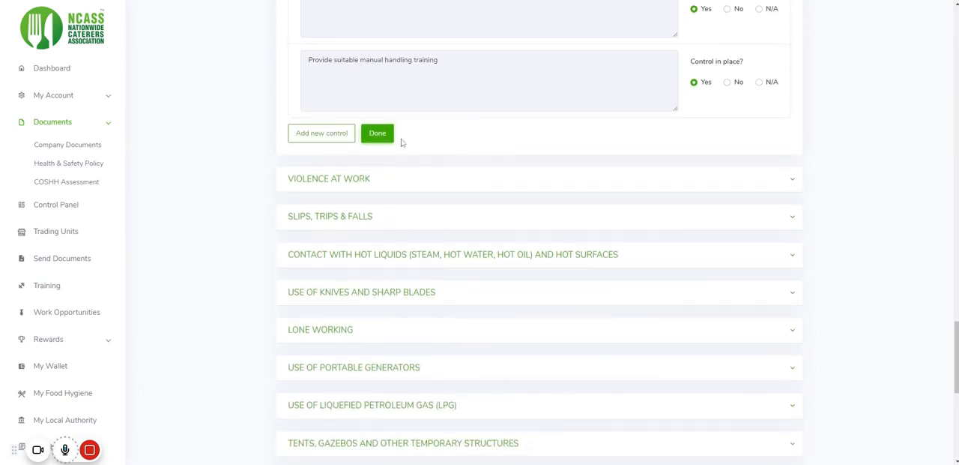
left_click(378, 134)
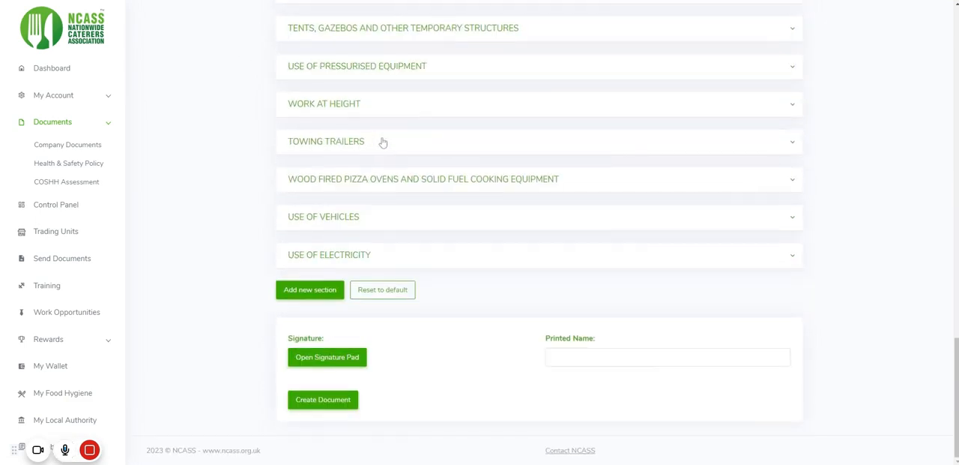
scroll(387, 142, "up", 2)
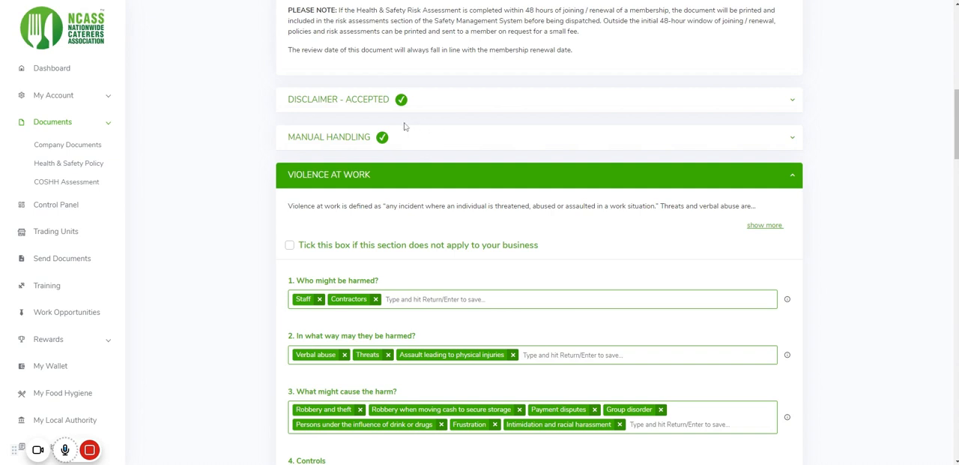
Mark the Lone Working section as not applicable to the business
scroll(368, 153, "down", 2)
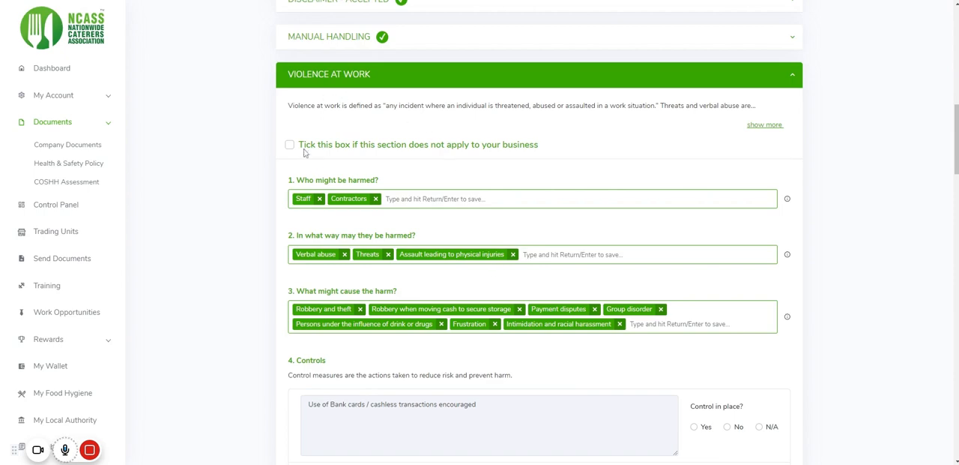
scroll(383, 169, "down", 6)
scroll(390, 195, "down", 10)
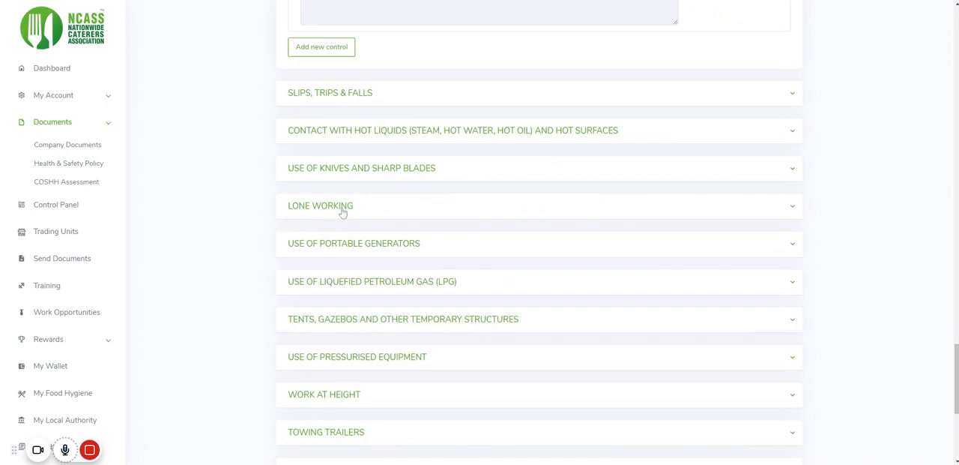
left_click(343, 213)
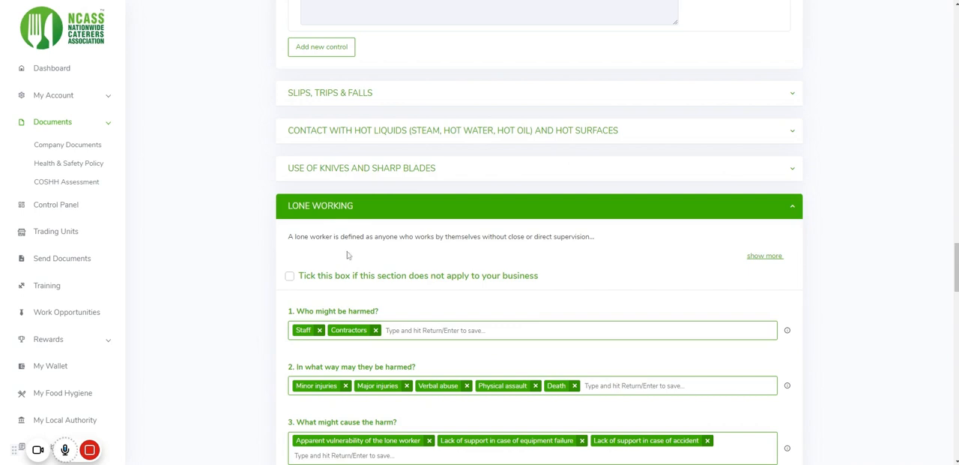
left_click(290, 278)
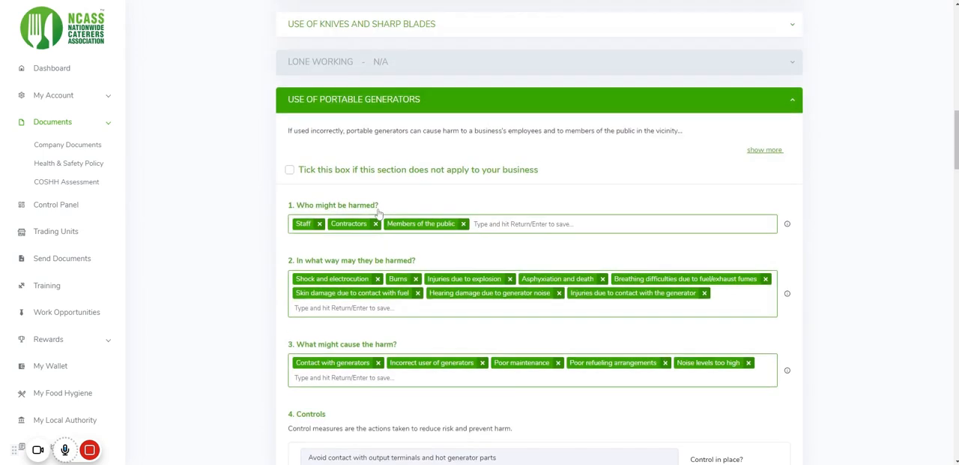
Mark the Use of Liquefied Petroleum Gas (LPG) section as not applicable to the business
scroll(382, 210, "up", 2)
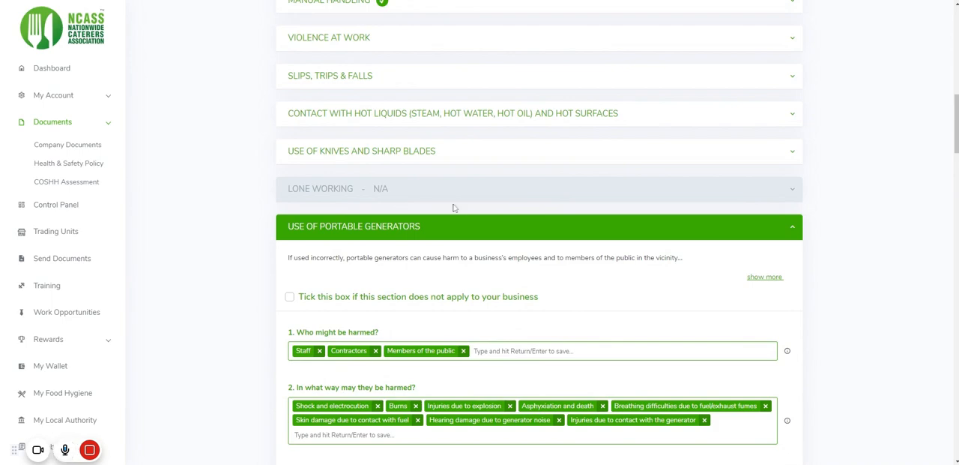
scroll(419, 250, "down", 10)
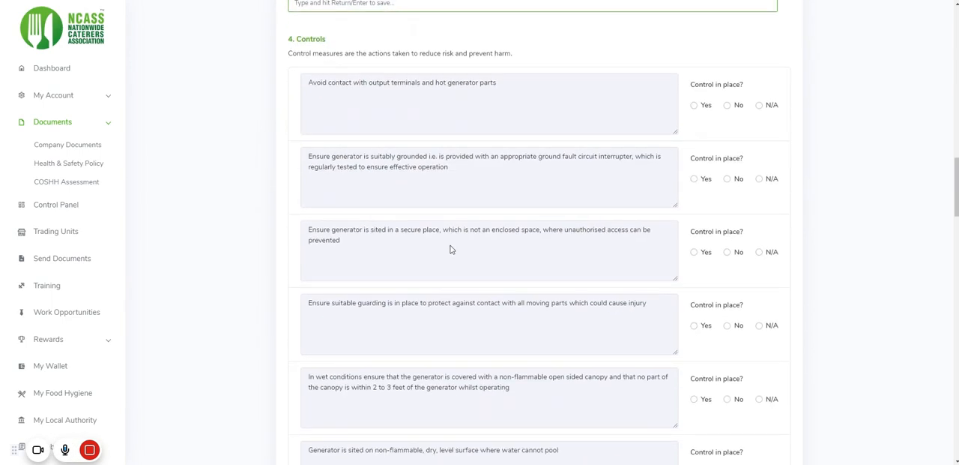
scroll(449, 251, "down", 15)
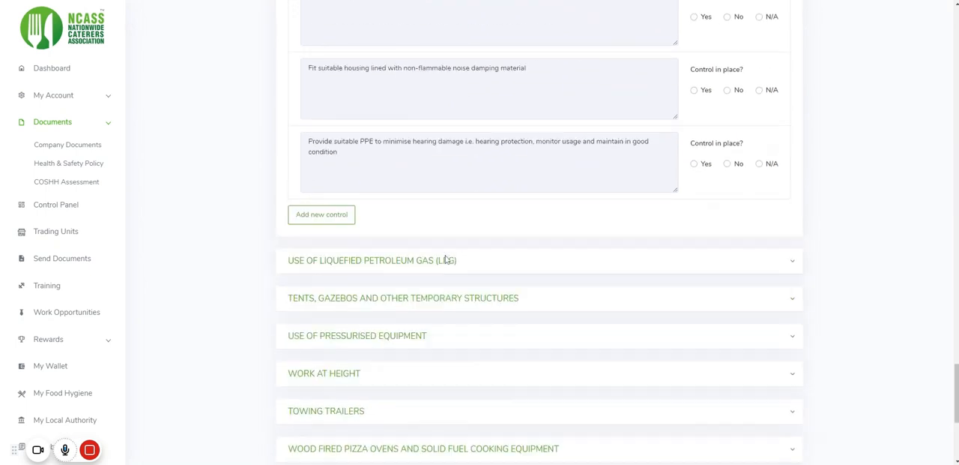
scroll(445, 261, "down", 2)
scroll(367, 225, "up", 5)
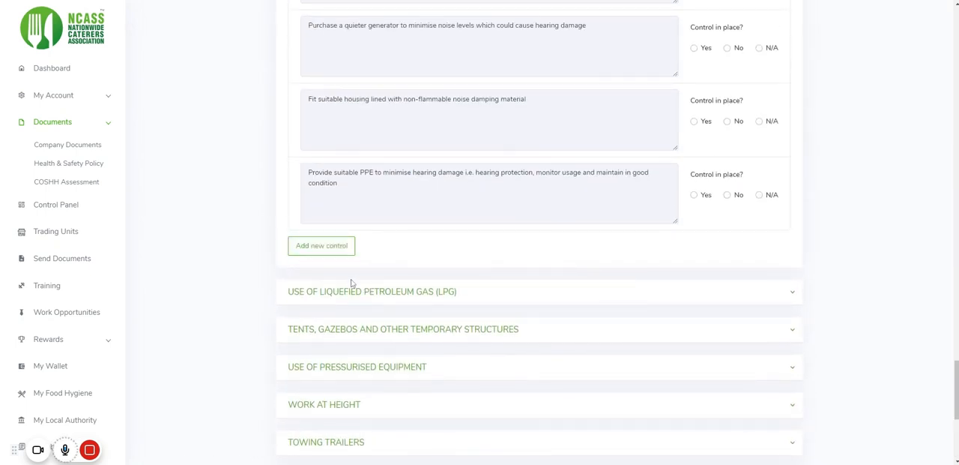
left_click(353, 285)
left_click(290, 362)
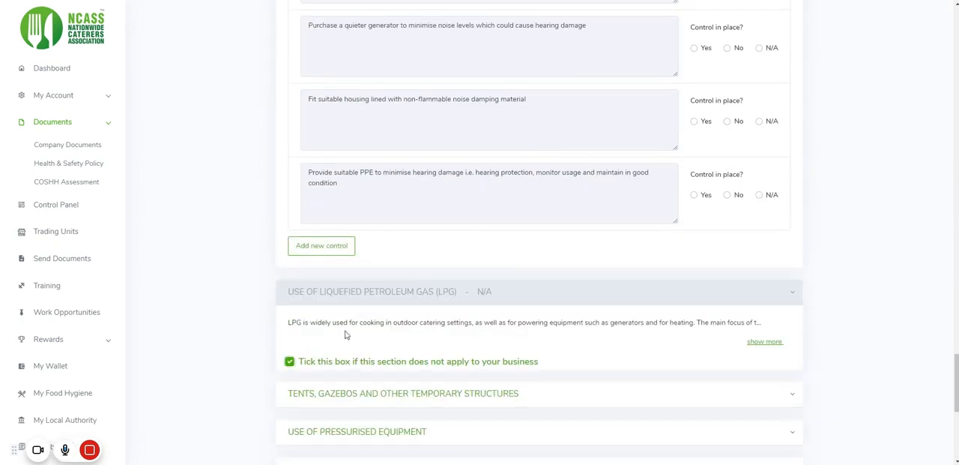
Mark the Use of Pressurised Equipment and Work at Height sections as not applicable to the business
left_click(338, 242)
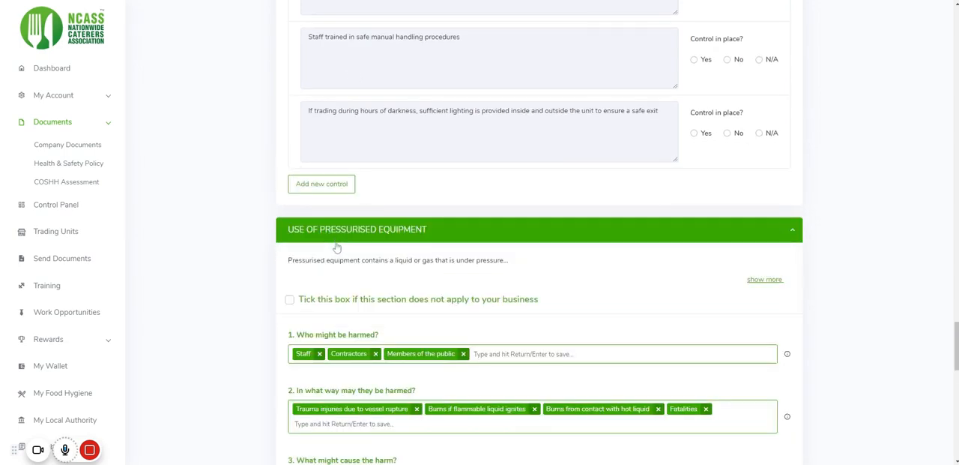
left_click(289, 299)
left_click(351, 254)
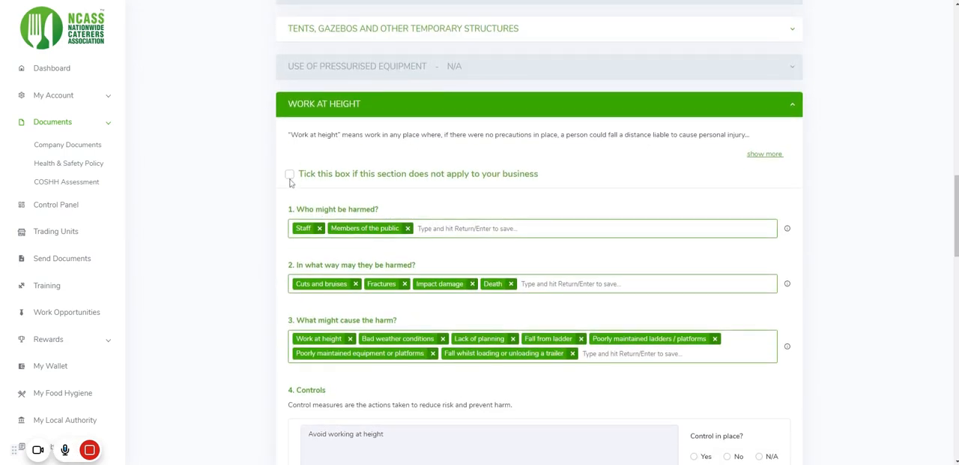
left_click(291, 178)
Mark the Towing Trailers and the Wood Fired Pizza Ovens and Solid Fuel Cooking Equipment sections as not applicable
left_click(290, 210)
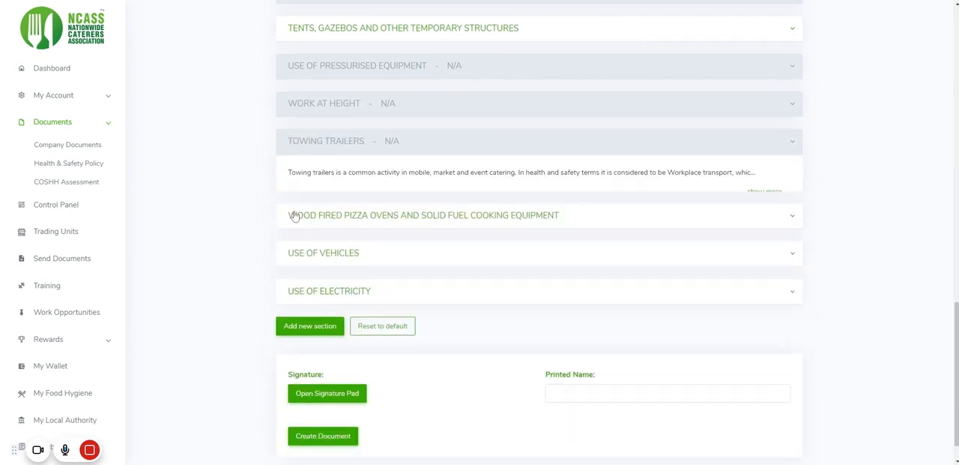
left_click(293, 214)
left_click(290, 247)
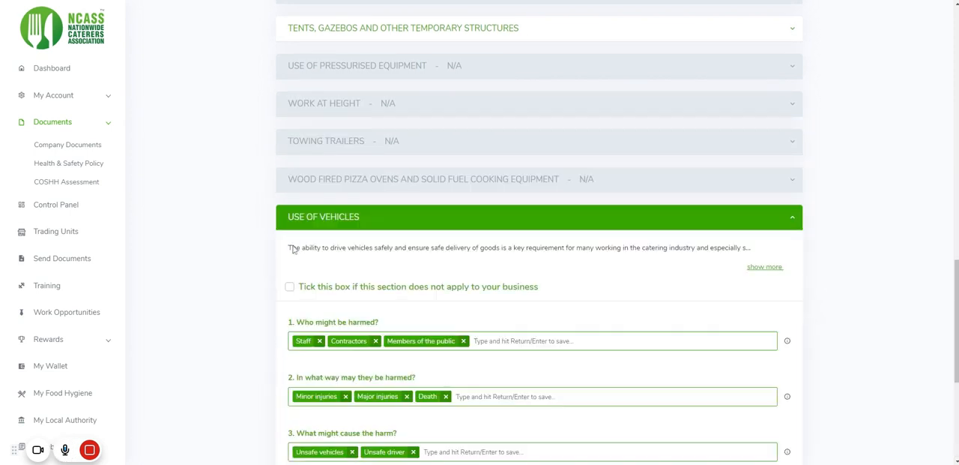
Mark the Use of Vehicles and Use of Electricity sections as not applicable to the business
left_click(290, 287)
left_click(315, 255)
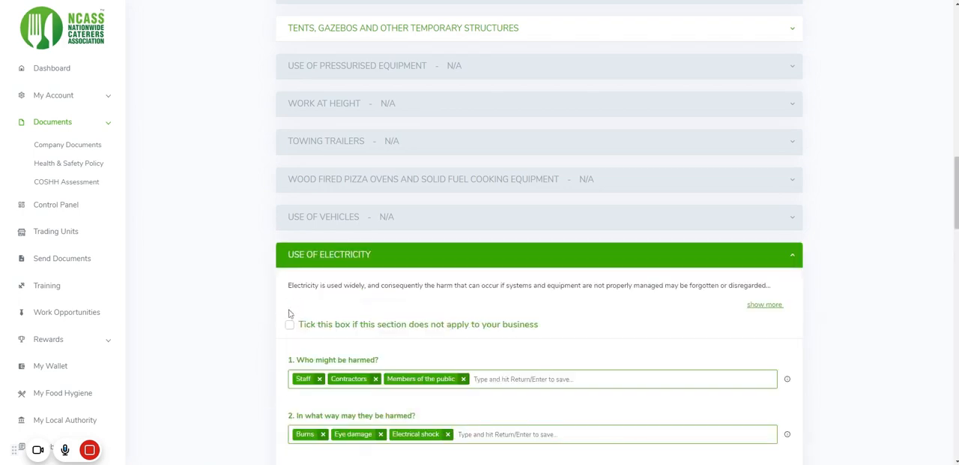
left_click(290, 322)
scroll(326, 241, "up", 4)
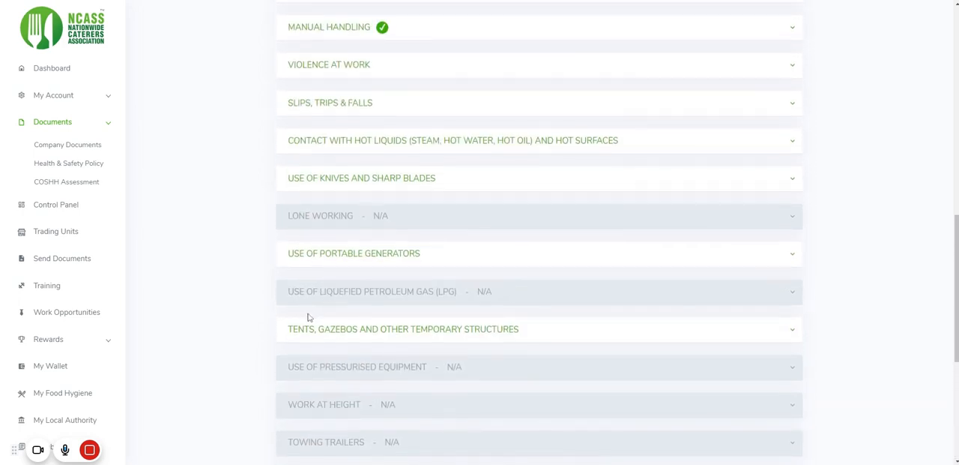
Mark the Tents, Gazebos and Other Temporary Structures and the Violence at Work sections as not applicable to the business
left_click(312, 330)
left_click(290, 399)
scroll(317, 195, "down", 4)
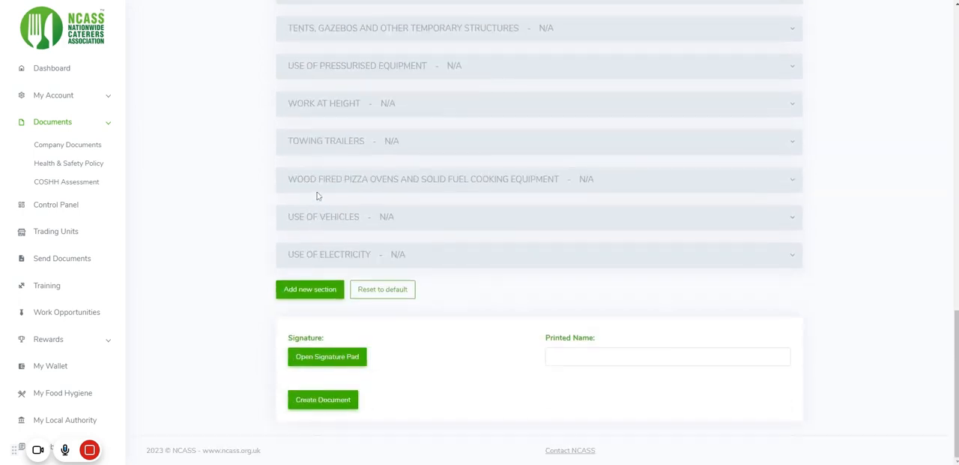
scroll(315, 173, "up", 7)
left_click(328, 326)
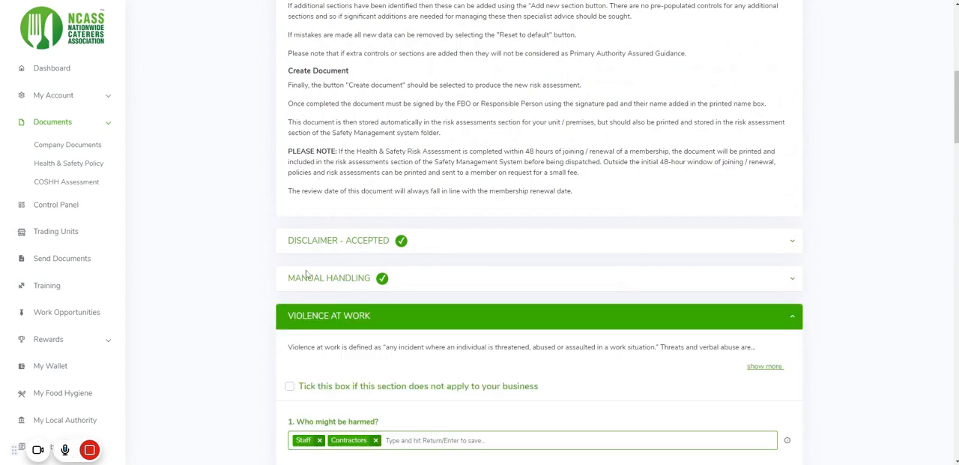
left_click(291, 390)
Mark the Slips, Trips & Falls and the Contact with Hot Liquids and Hot Surfaces sections as not applicable
scroll(340, 304, "down", 3)
left_click(318, 180)
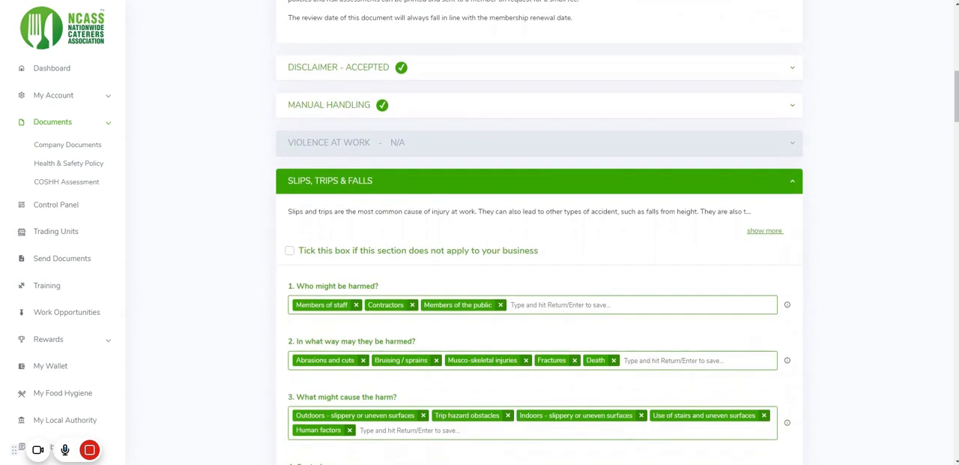
left_click(291, 251)
left_click(294, 208)
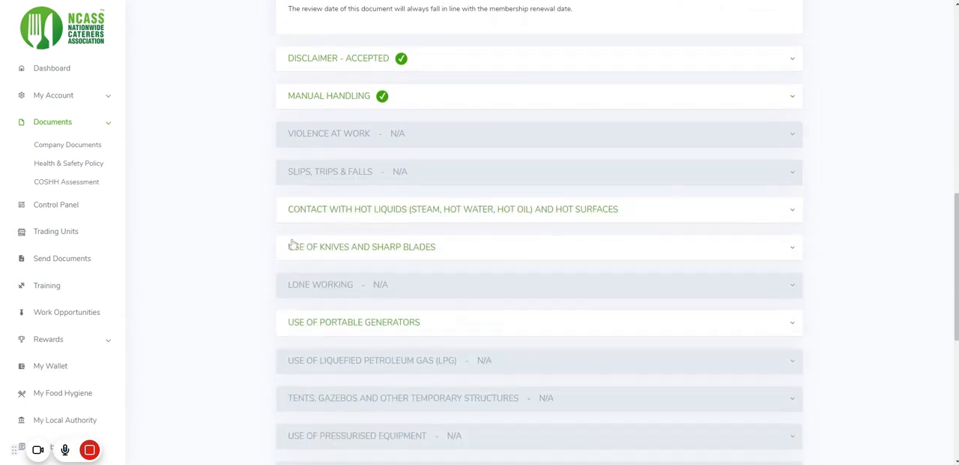
left_click(292, 145)
Mark the Use of Knives and Sharp Blades and the Use of Portable Generators sections as not applicable
left_click(294, 122)
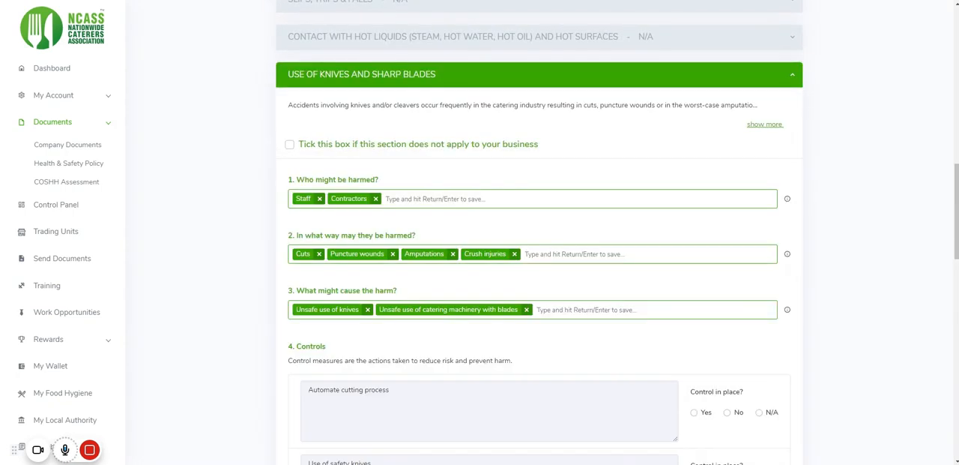
left_click(290, 144)
left_click(288, 171)
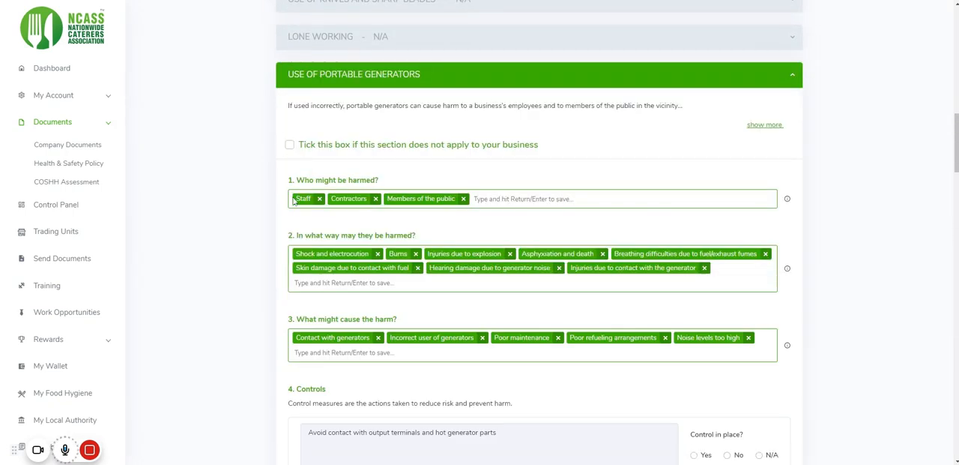
left_click(290, 146)
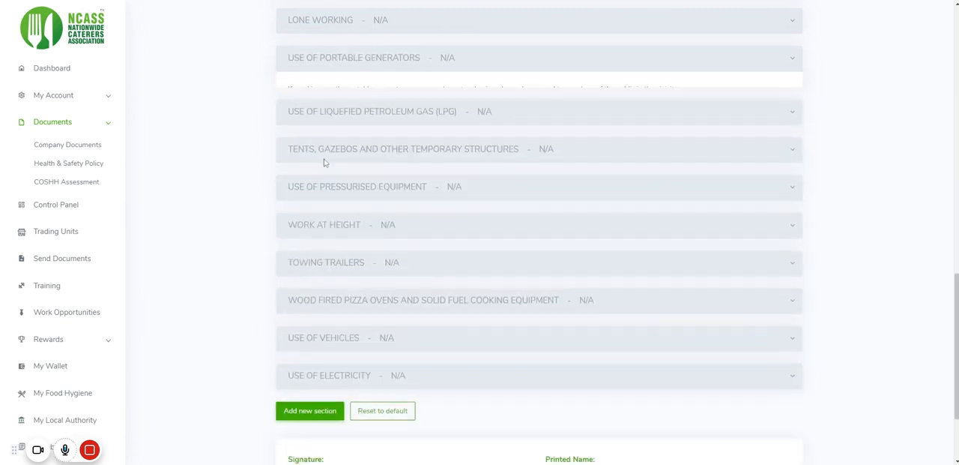
Check that the sections are excluded and enter the responsible person's full name as the printed name
scroll(336, 164, "down", 2)
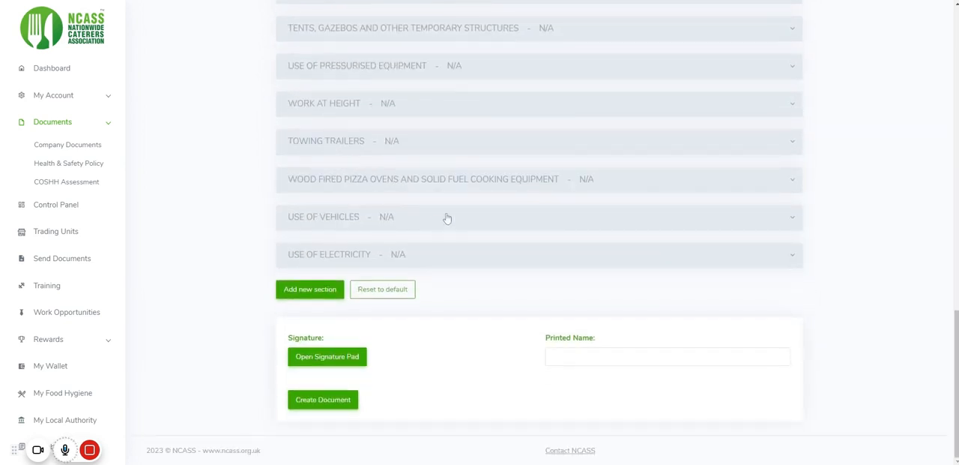
scroll(442, 296, "up", 5)
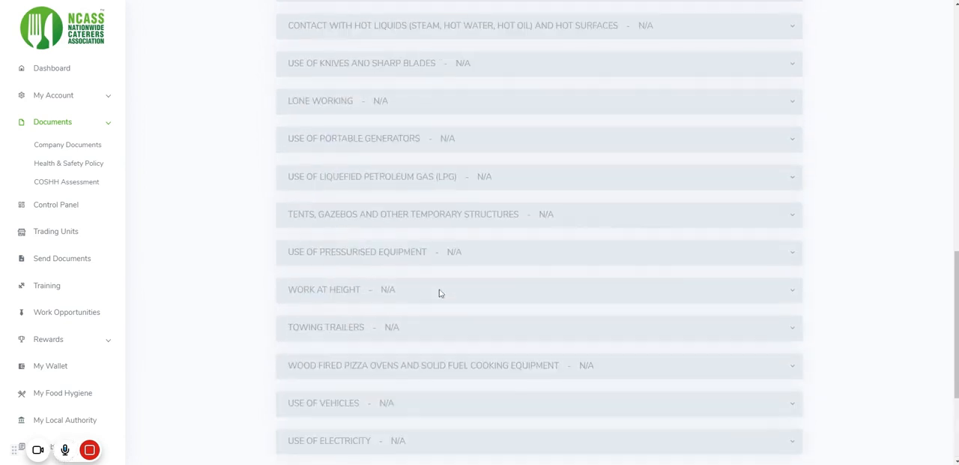
scroll(419, 237, "down", 3)
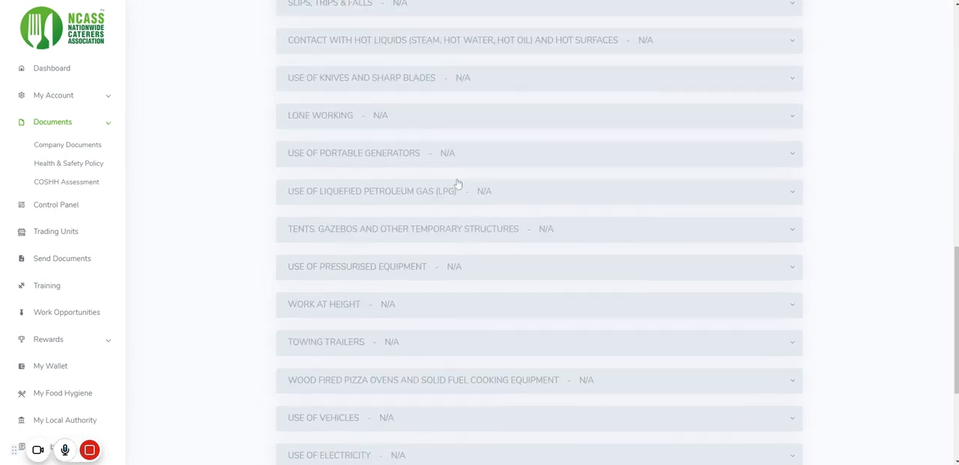
scroll(459, 262, "down", 1)
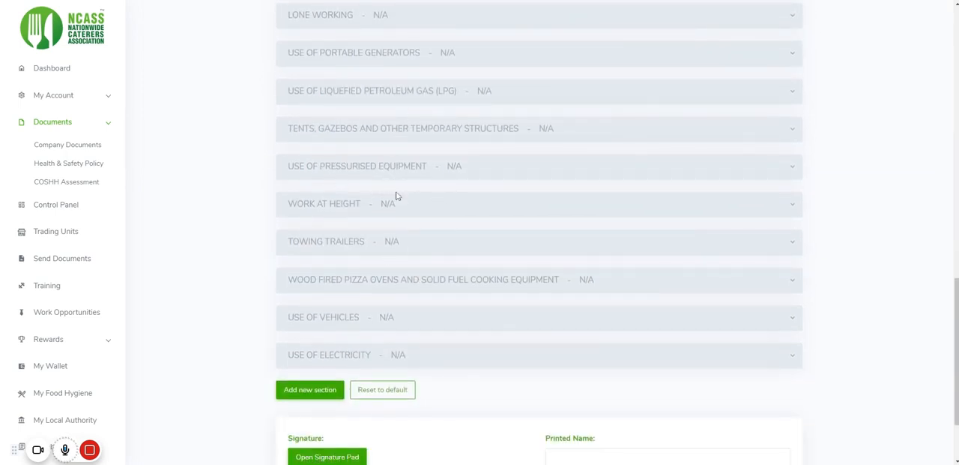
scroll(407, 230, "down", 2)
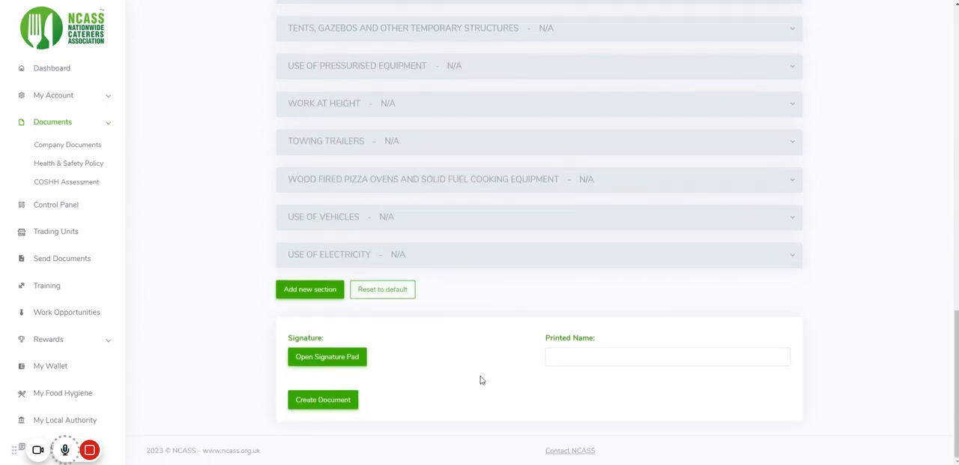
left_click(554, 358)
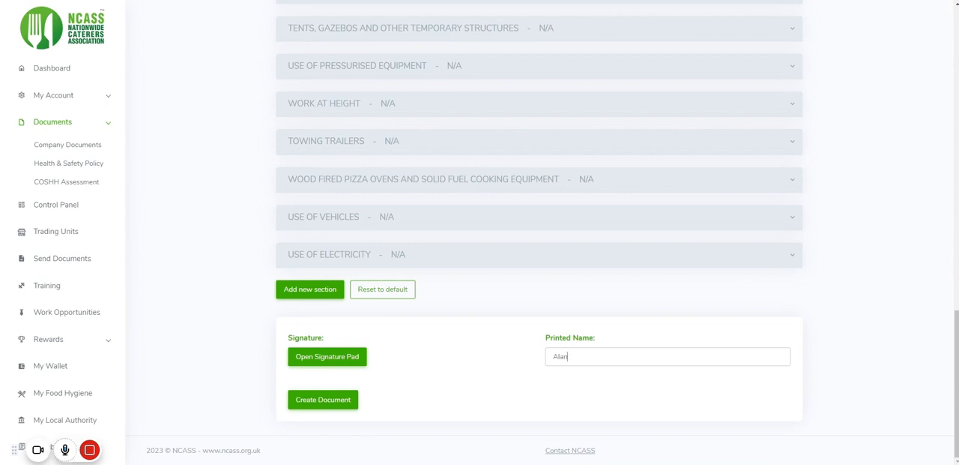
Add a hand-drawn signature to the Health & Safety Risk Assessment and create the document
left_click(342, 365)
left_click_drag(429, 230, 526, 206)
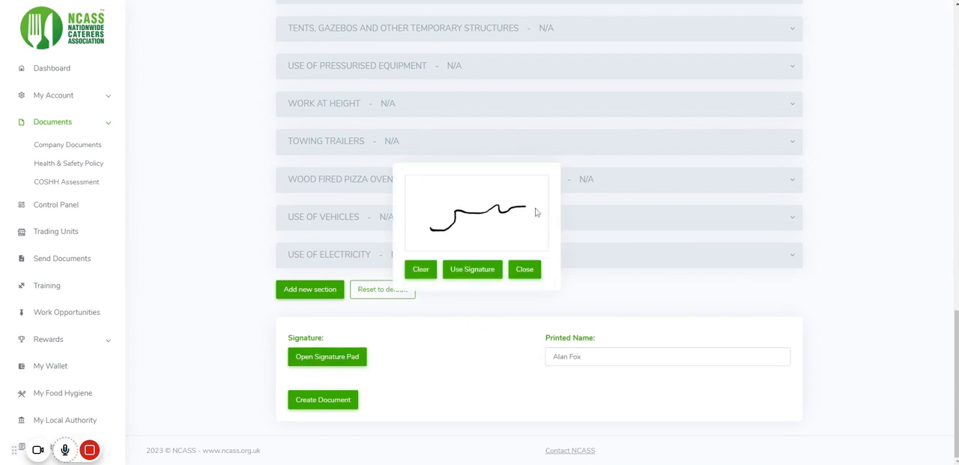
left_click(491, 271)
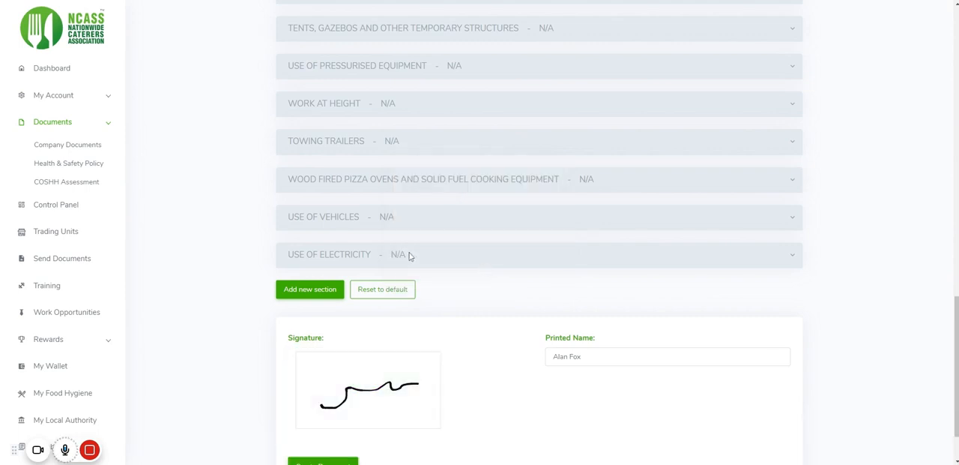
scroll(450, 307, "down", 1)
left_click(349, 400)
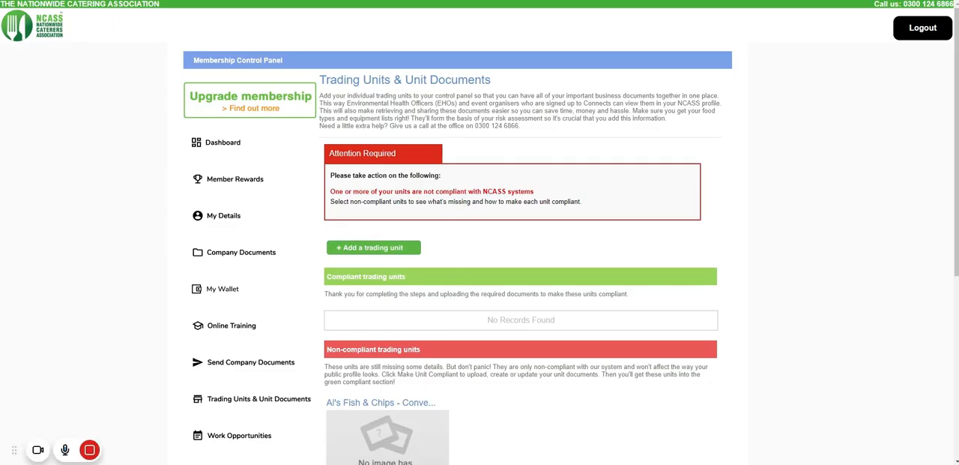
Open the Al's Fish & Chips unit and view its completed Health & Safety Risk Assessment document, closing it after viewing
scroll(426, 212, "down", 3)
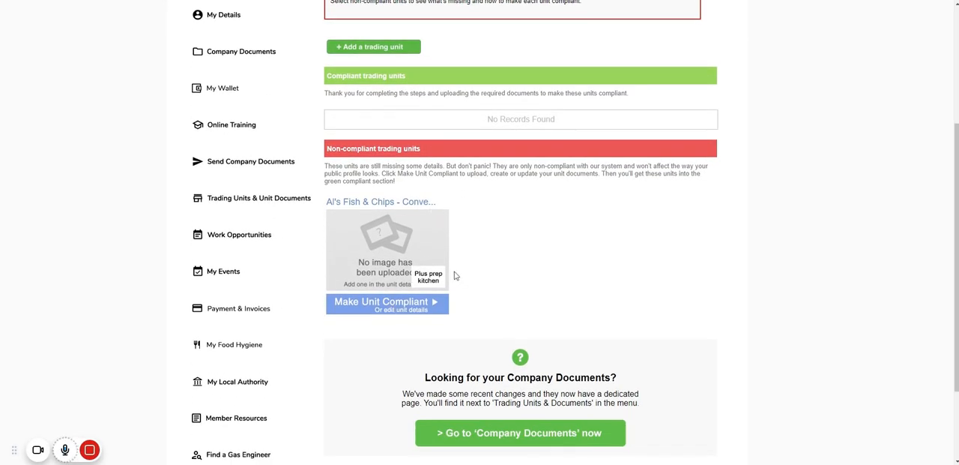
scroll(476, 240, "down", 4)
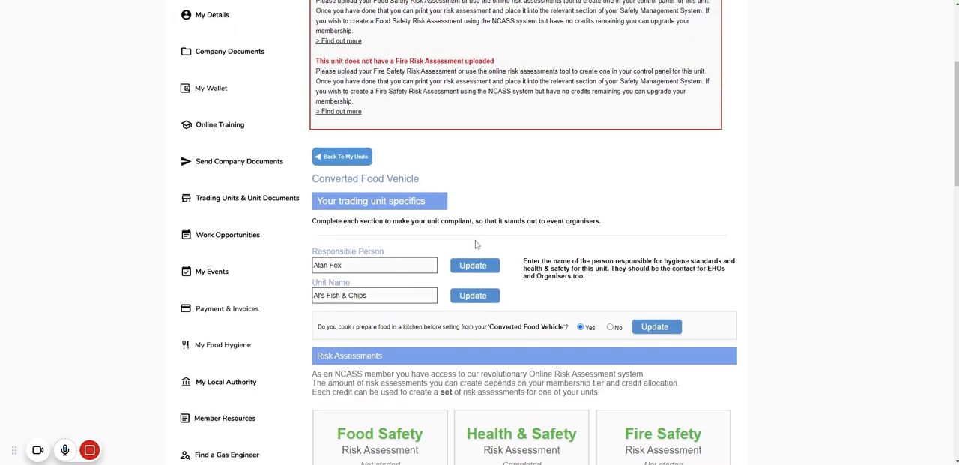
scroll(476, 244, "down", 5)
left_click(531, 191)
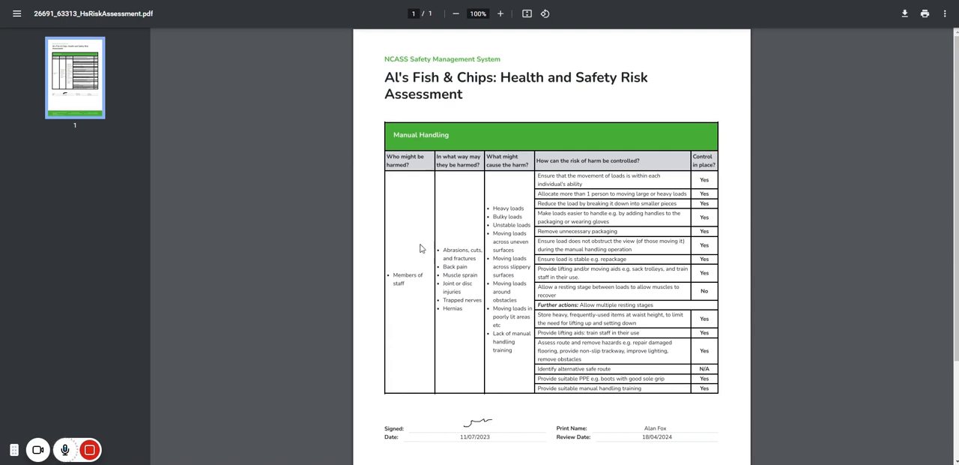
key("ctrl+w")
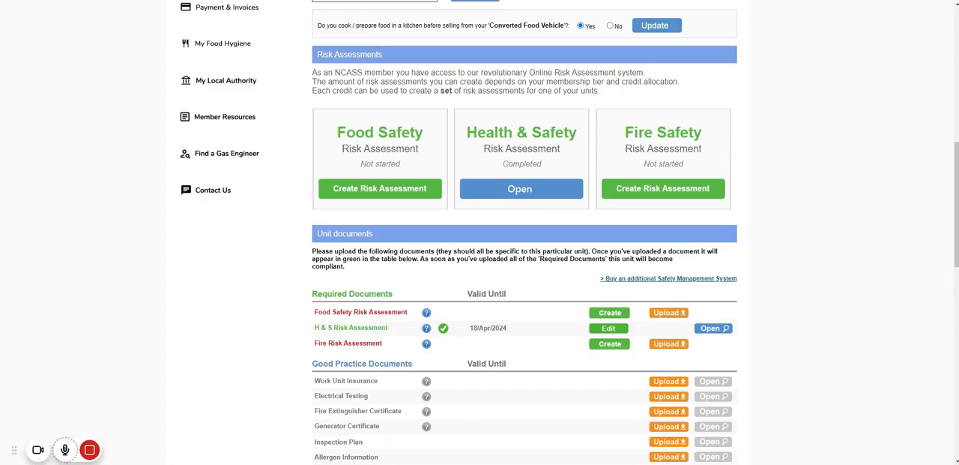
Start creating a Fire Safety Risk Assessment for the Al's Fish & Chips unit
scroll(410, 335, "up", 4)
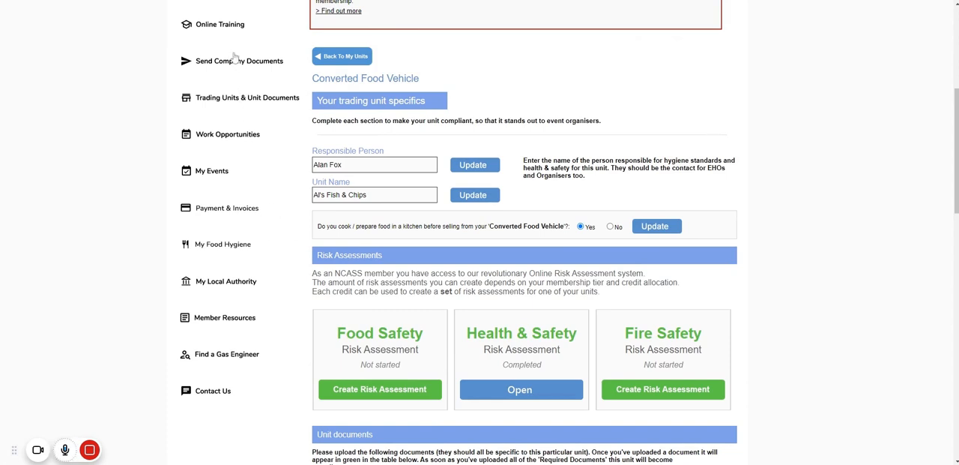
scroll(455, 287, "down", 3)
scroll(455, 288, "down", 3)
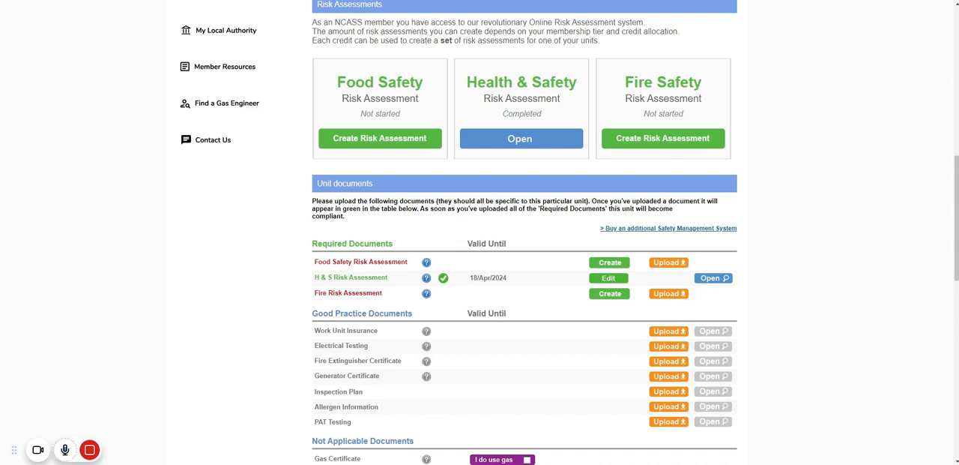
left_click(704, 140)
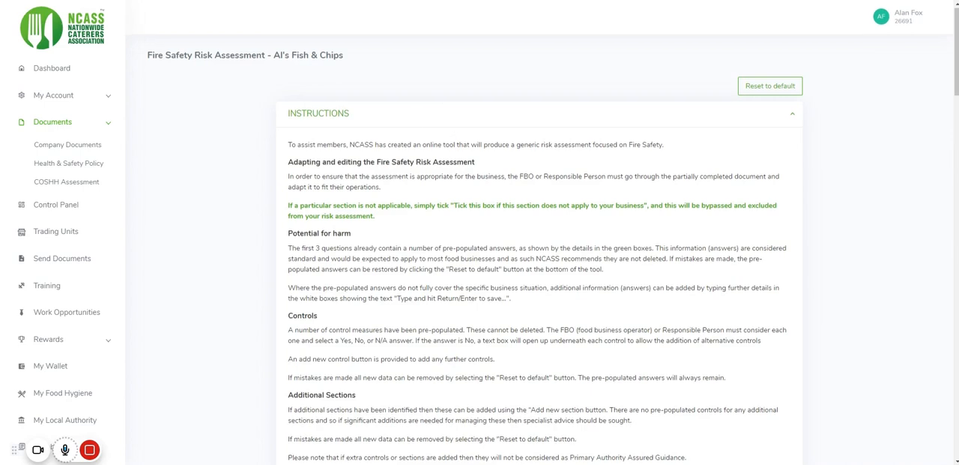
Read through the Fire Safety Risk Assessment's instructions and disclaimer down to the three acceptance statements
scroll(435, 272, "down", 7)
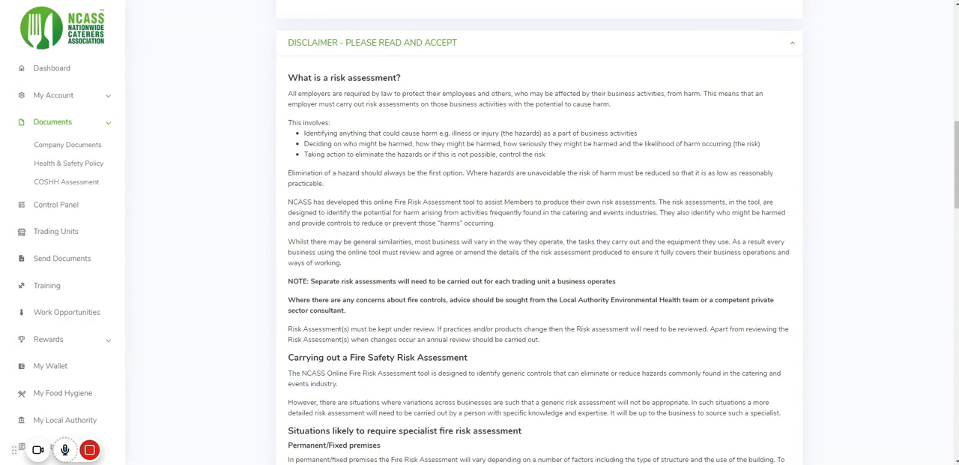
scroll(539, 239, "down", 4)
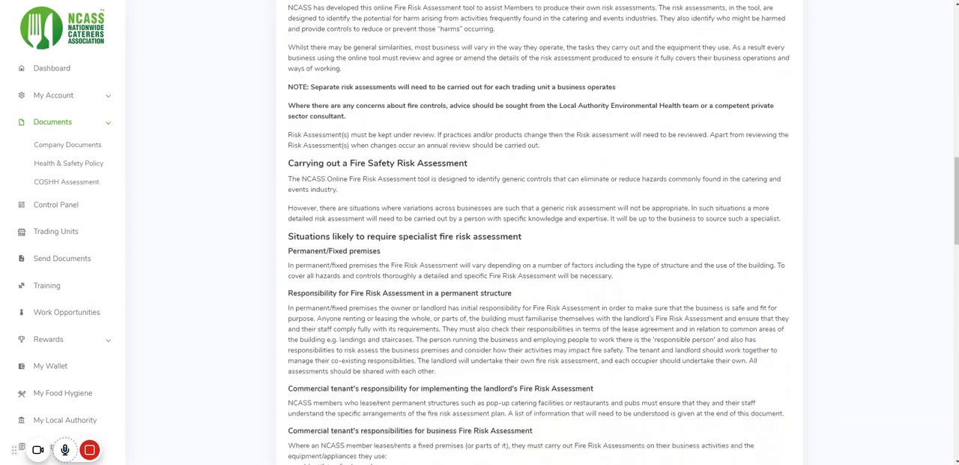
scroll(540, 240, "down", 1)
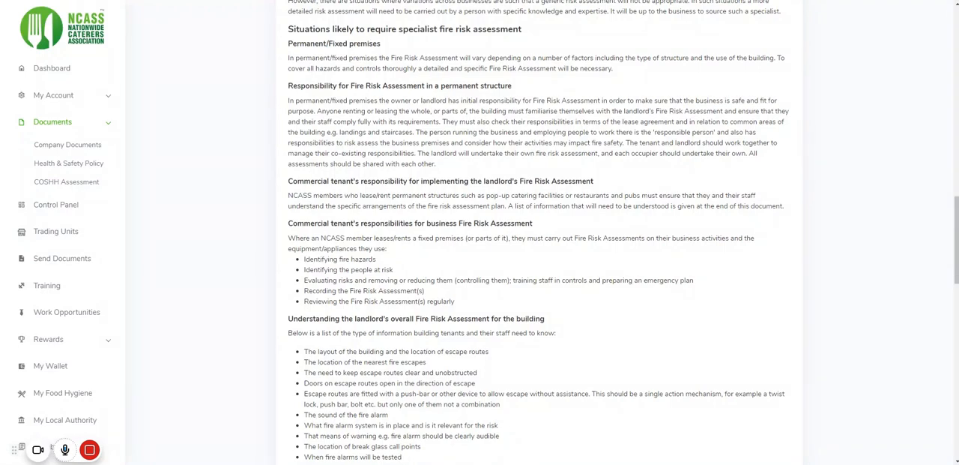
scroll(406, 176, "down", 6)
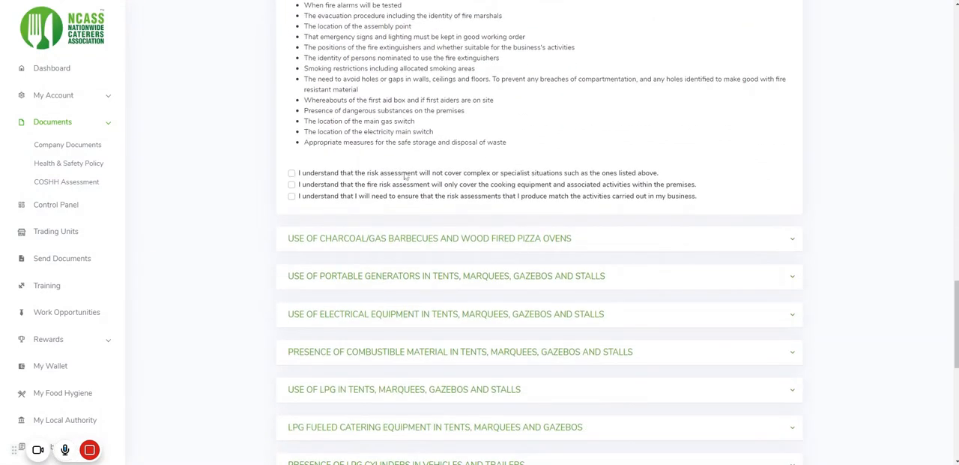
Examine the fire risk sections covering tents and stalls, vehicles and trailers, and permanent structures, down to the signature area
scroll(405, 177, "down", 2)
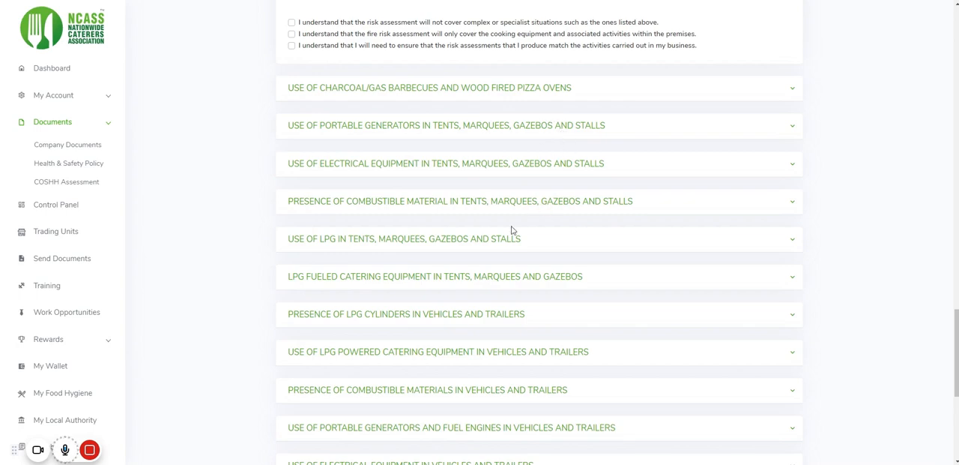
scroll(514, 258, "down", 1)
scroll(568, 225, "down", 1)
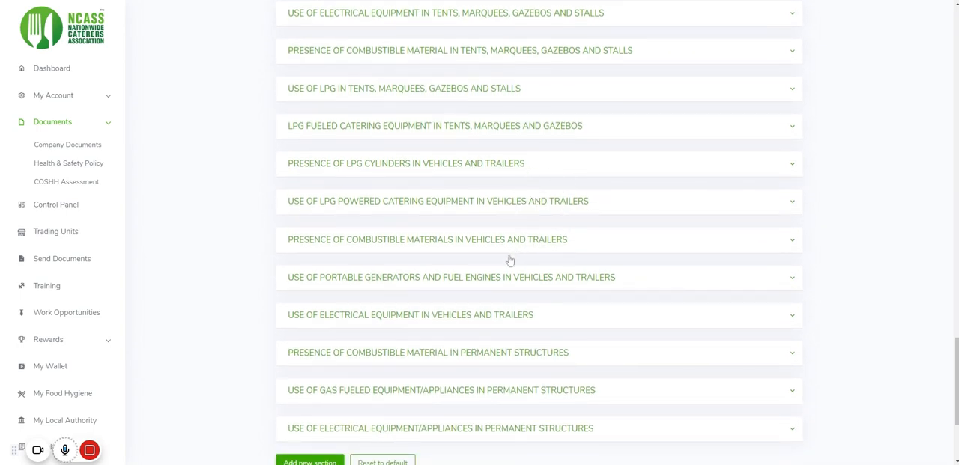
scroll(510, 259, "down", 3)
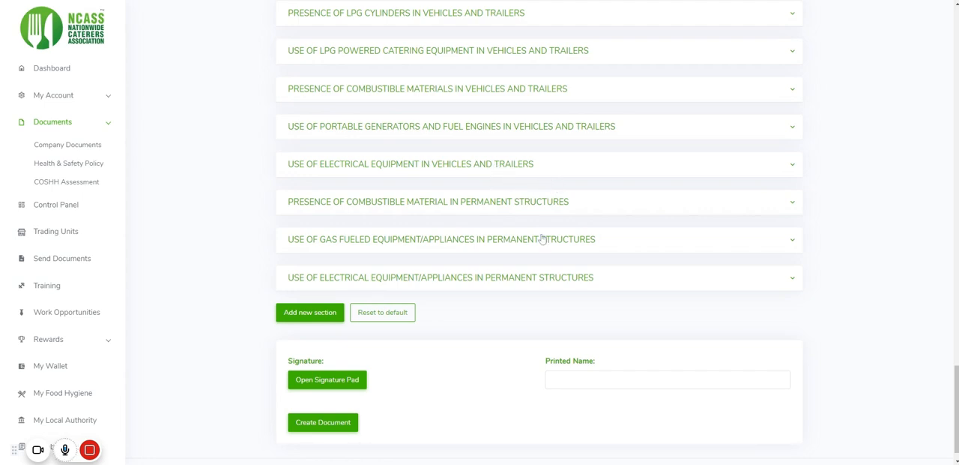
scroll(541, 238, "up", 3)
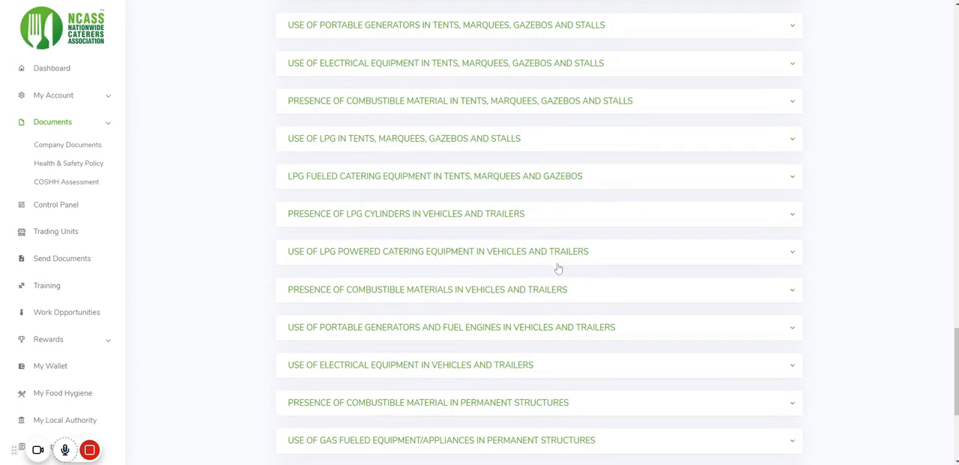
scroll(562, 281, "down", 2)
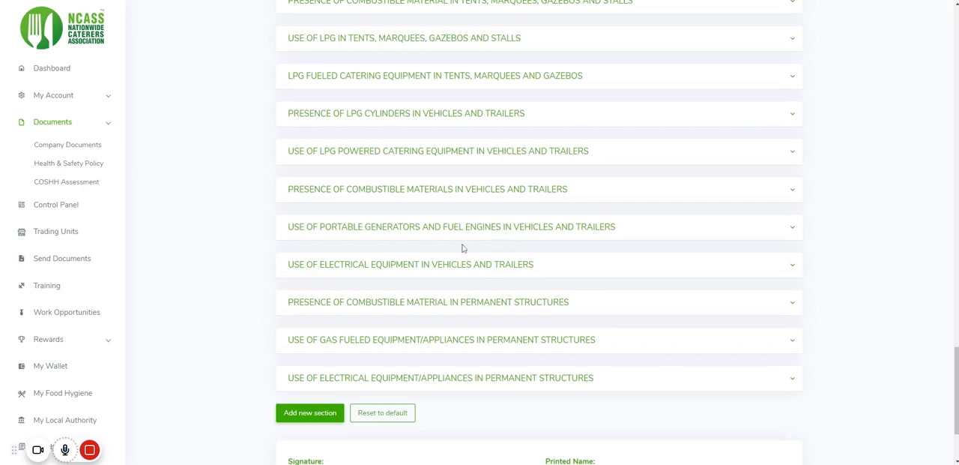
scroll(519, 297, "down", 1)
scroll(518, 297, "down", 1)
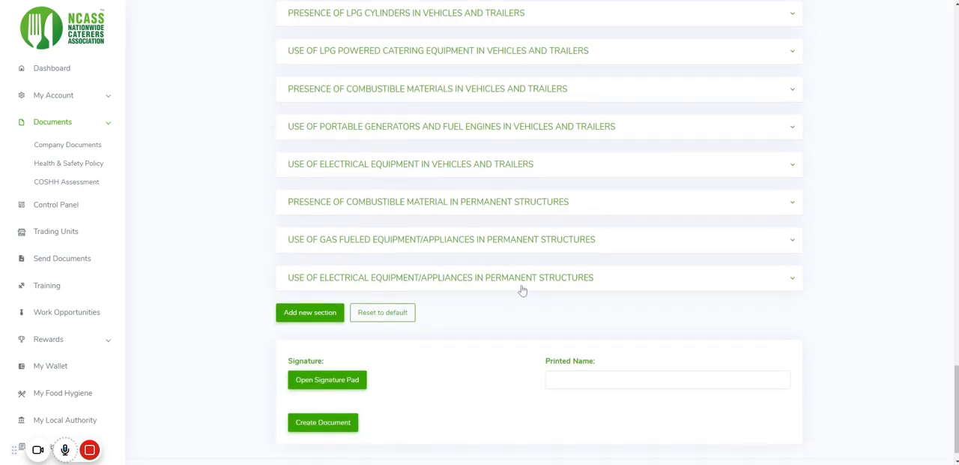